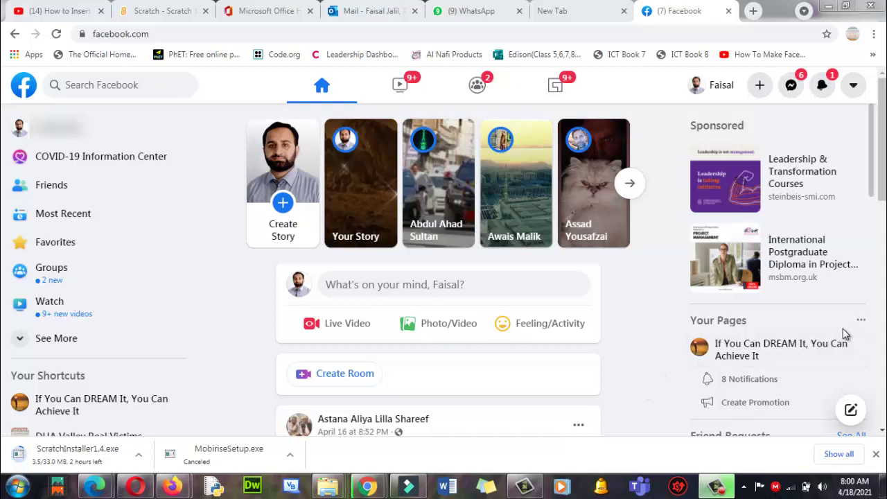
Open Privacy Checkup from the account menu's Settings & Privacy and scroll to its topics
{"action": "left_click", "coordinate": [854, 88]}
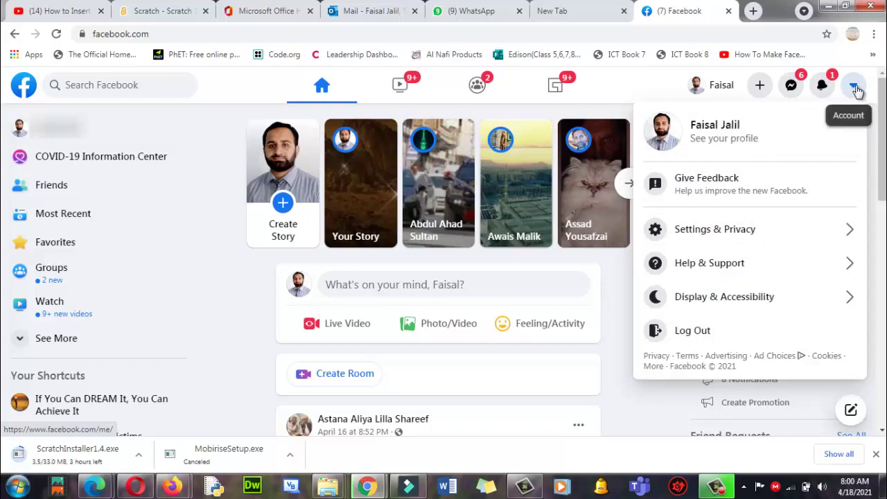
{"action": "left_click", "coordinate": [857, 91]}
{"action": "left_click", "coordinate": [854, 89]}
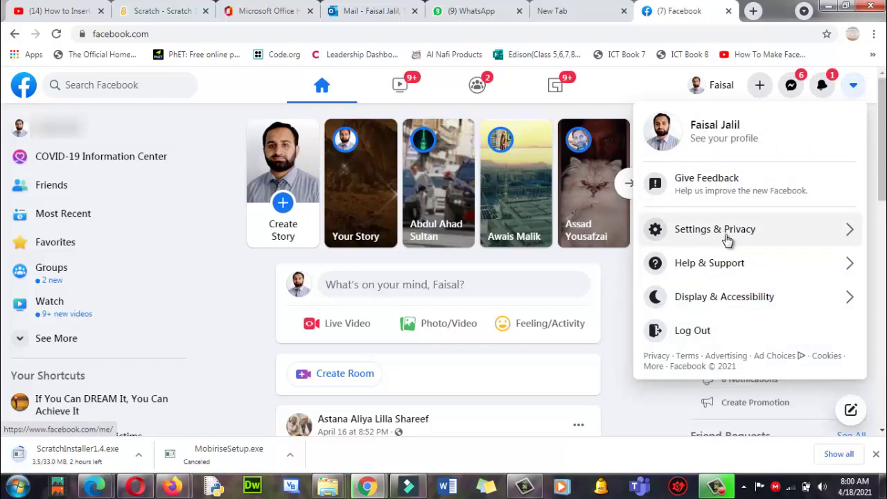
{"action": "left_click", "coordinate": [847, 237]}
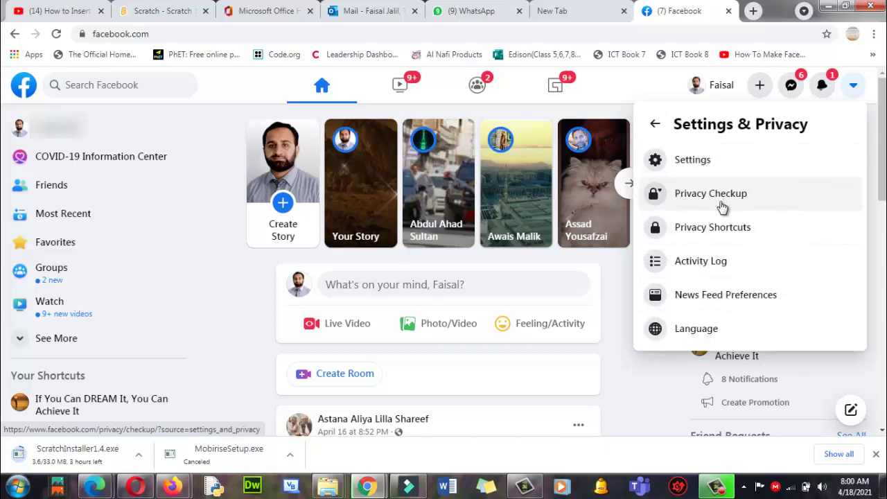
{"action": "left_click", "coordinate": [691, 199]}
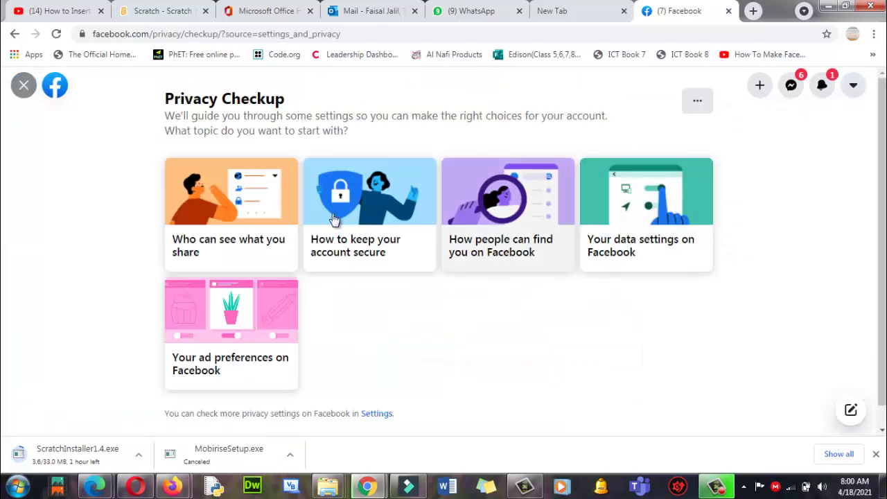
{"action": "scroll", "coordinate": [374, 229], "scroll_direction": "down", "scroll_amount": 1}
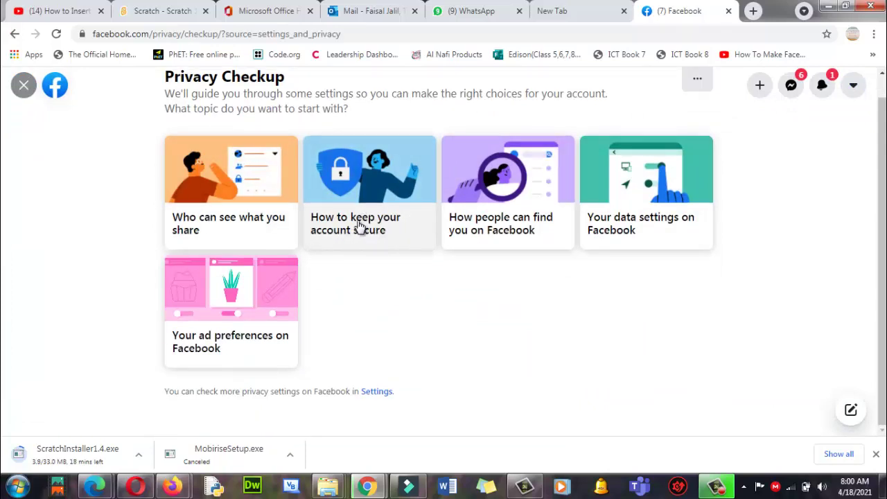
Start the 'How to keep your account secure' checkup and advance past the password tips
{"action": "left_click", "coordinate": [349, 224]}
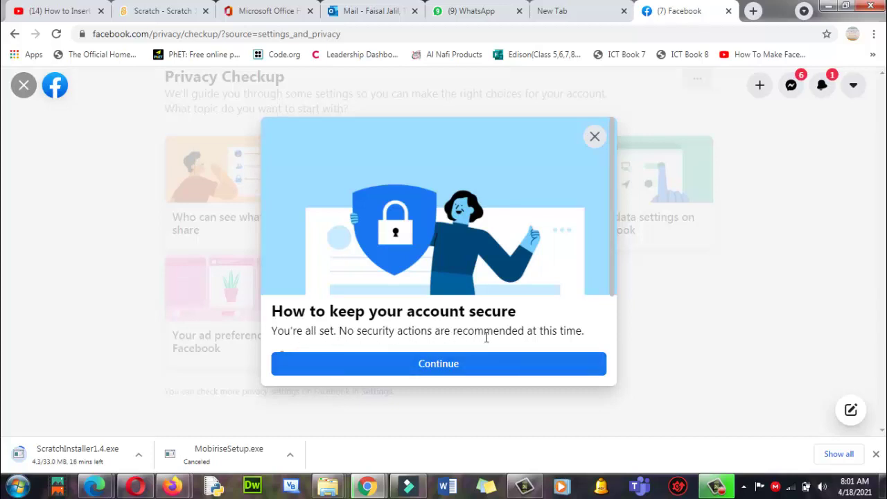
{"action": "left_click", "coordinate": [439, 365]}
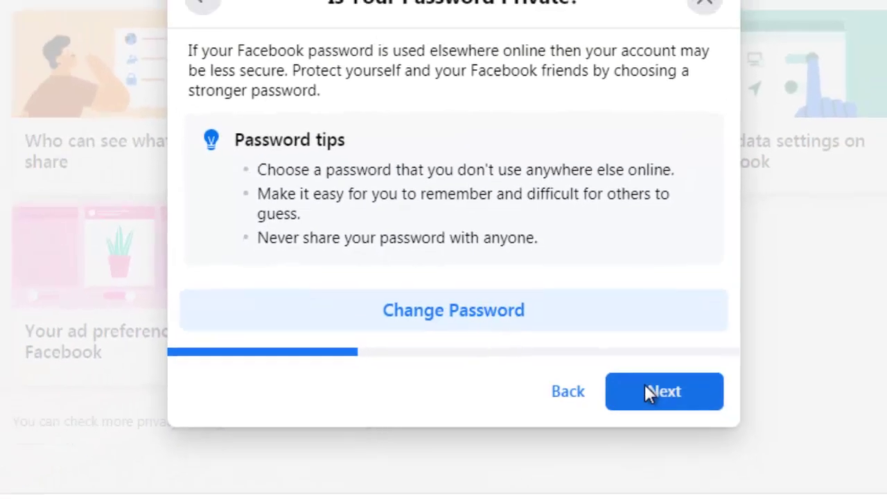
{"action": "left_click", "coordinate": [690, 437]}
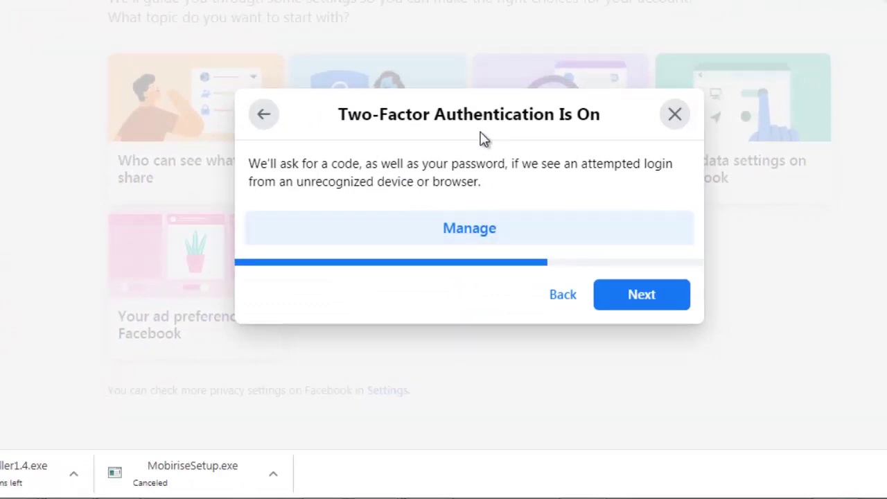
Under Manage, re-enter the account password; when it is rejected, choose 'Forgot your password?'
{"action": "left_click", "coordinate": [476, 238]}
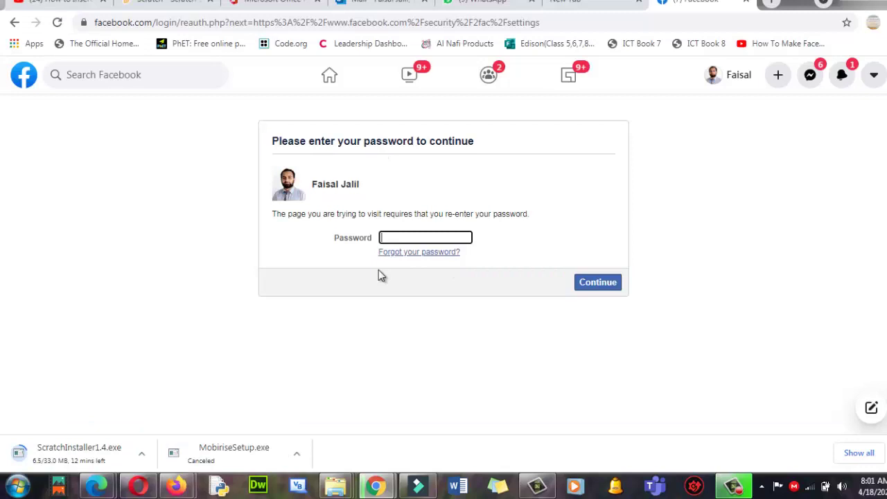
{"action": "left_click", "coordinate": [353, 267]}
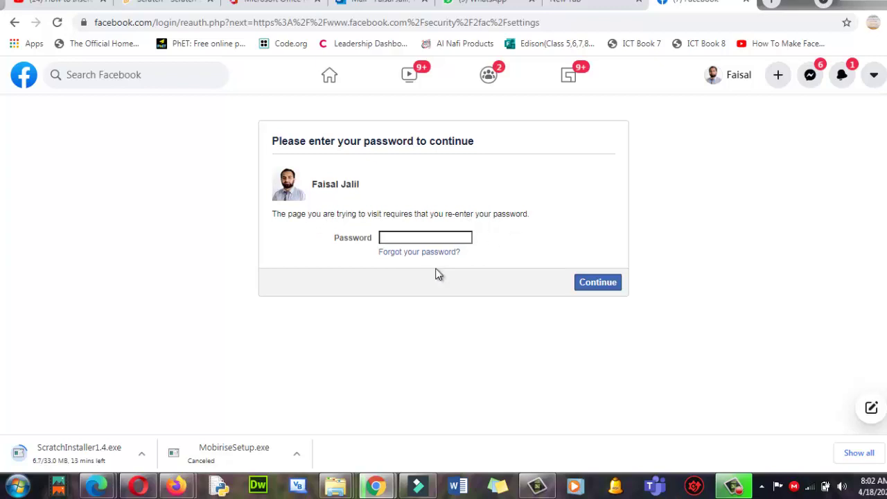
{"action": "type", "text": "***"}
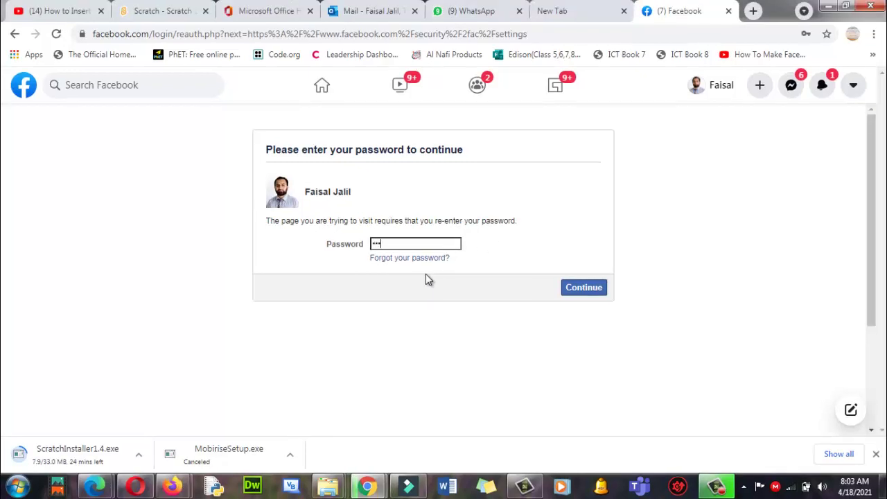
{"action": "type", "text": "**********"}
{"action": "left_click", "coordinate": [582, 289]}
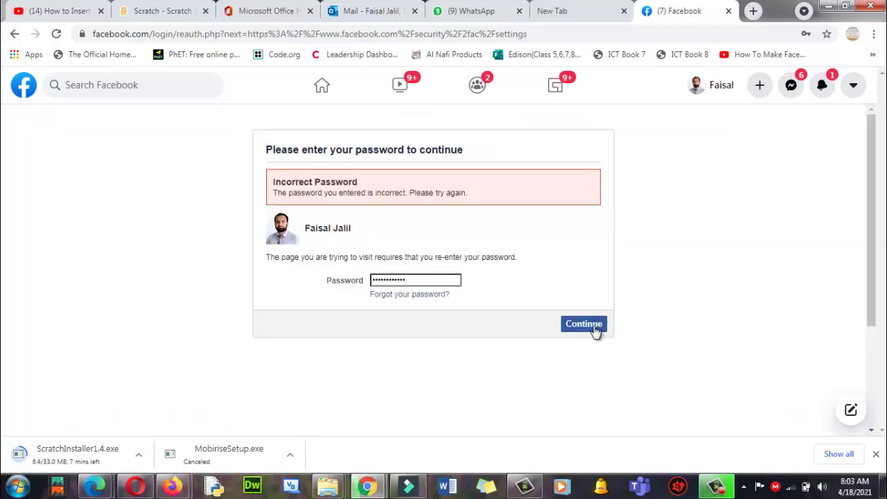
{"action": "left_click", "coordinate": [590, 329]}
{"action": "left_click", "coordinate": [414, 296]}
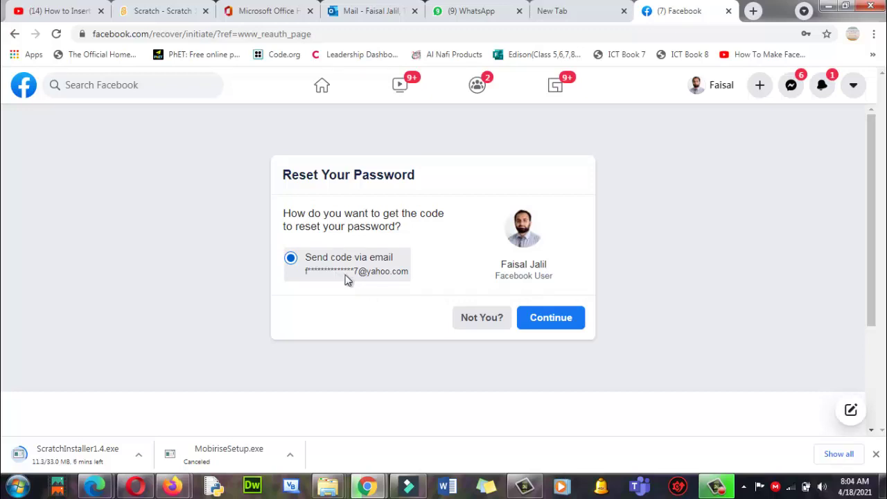
Have a reset code emailed and submit the 6-digit security code
{"action": "left_click", "coordinate": [563, 323]}
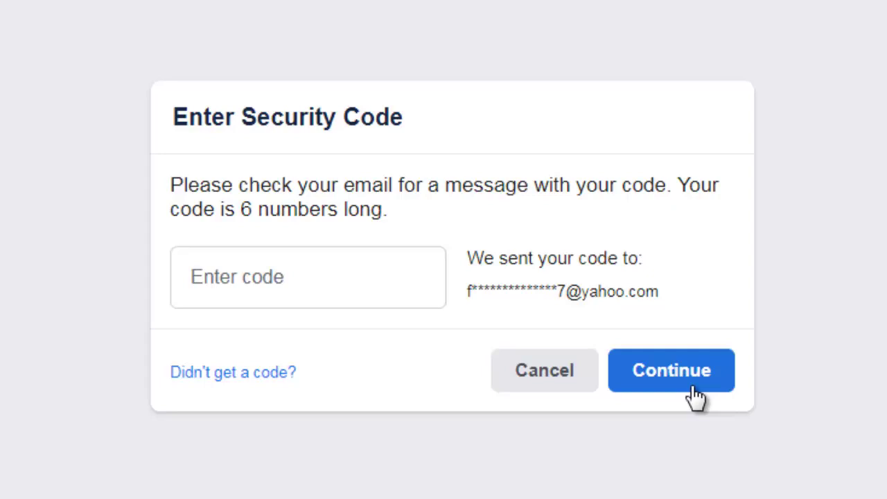
{"action": "left_click", "coordinate": [324, 289]}
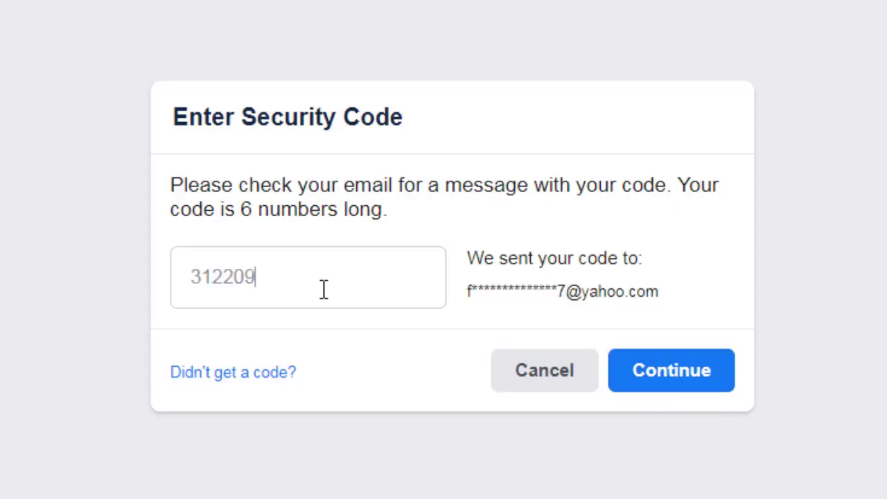
{"action": "left_click", "coordinate": [676, 382]}
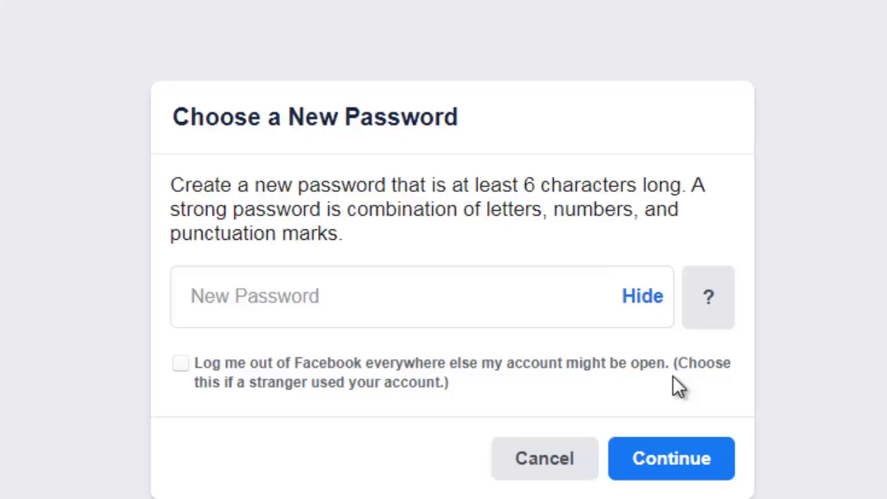
Enter a new strong account password and save it
{"action": "left_click", "coordinate": [353, 300]}
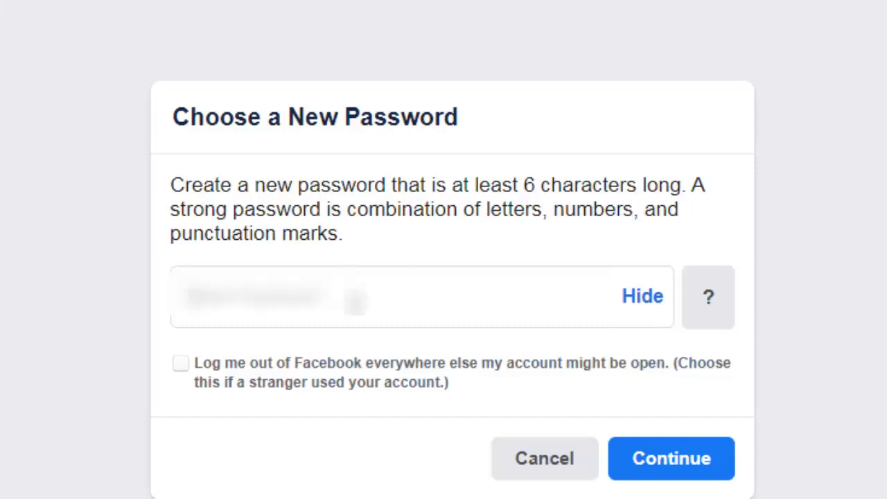
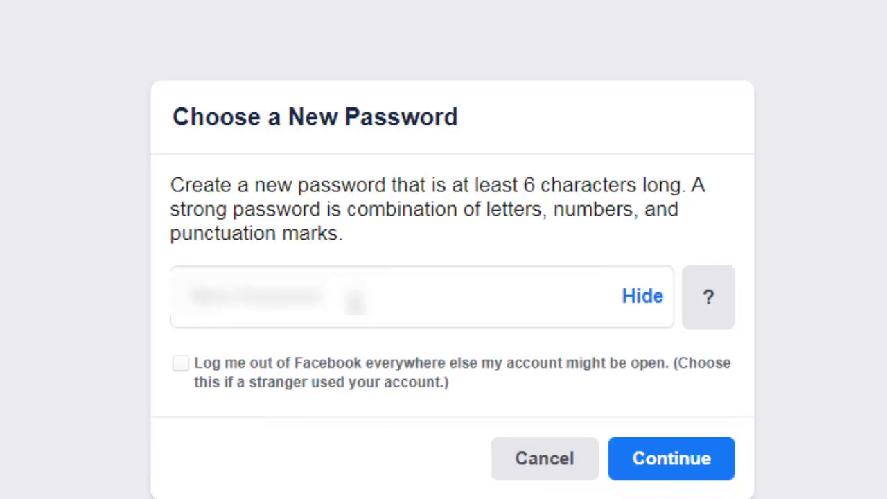
{"action": "left_click", "coordinate": [641, 312]}
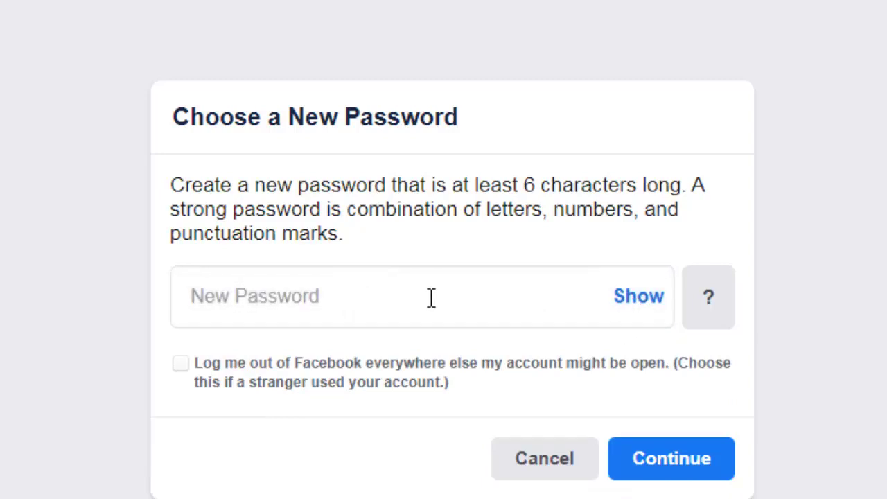
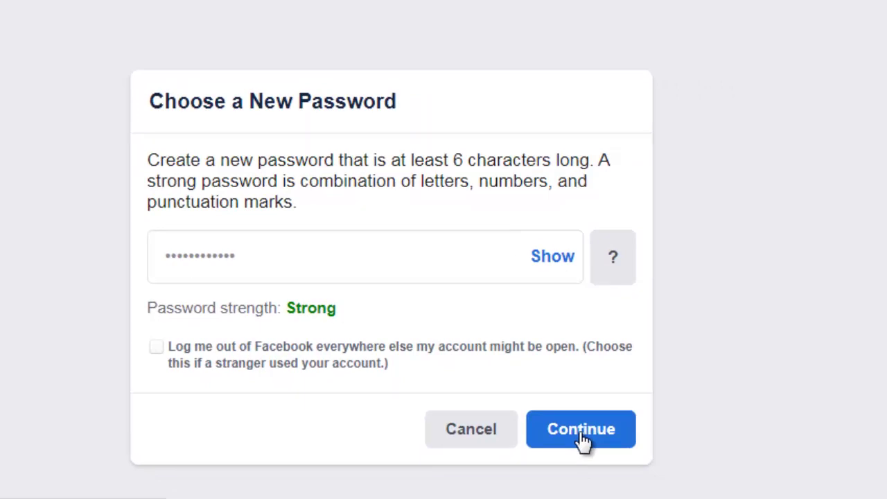
{"action": "left_click", "coordinate": [581, 433]}
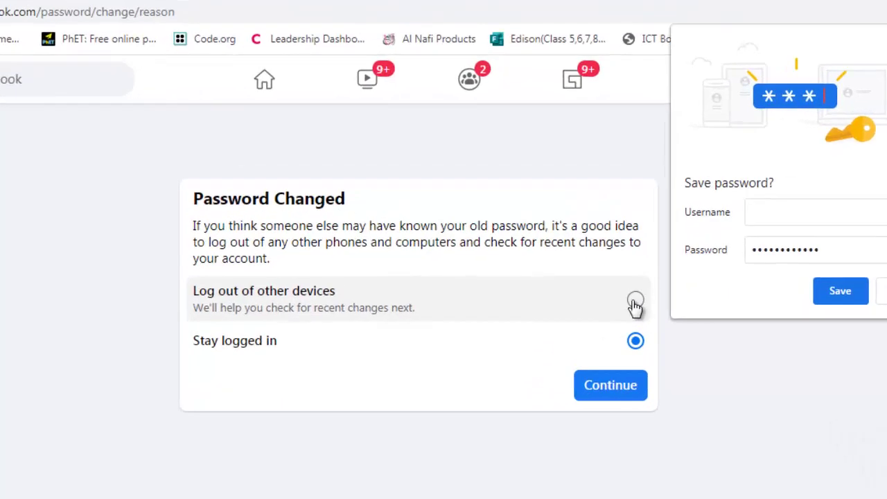
Log out of other devices, decline Chrome's save-password offer, and start the security review
{"action": "left_click", "coordinate": [602, 254]}
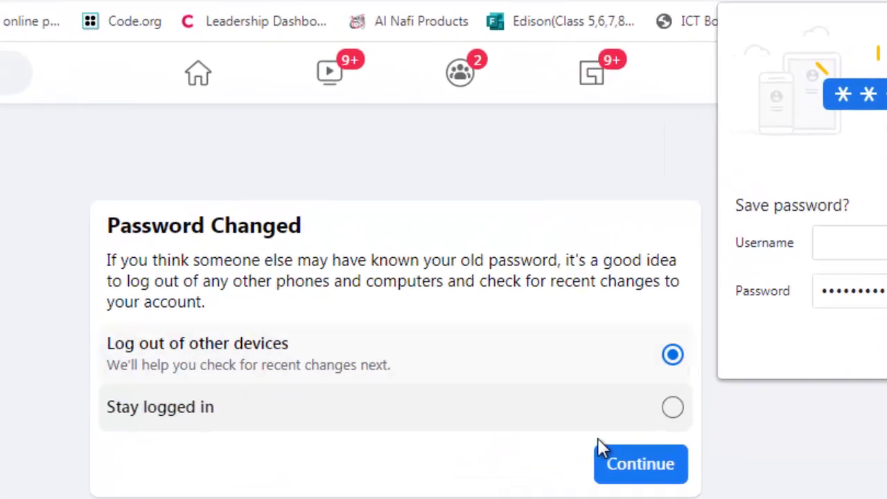
{"action": "left_click", "coordinate": [627, 478]}
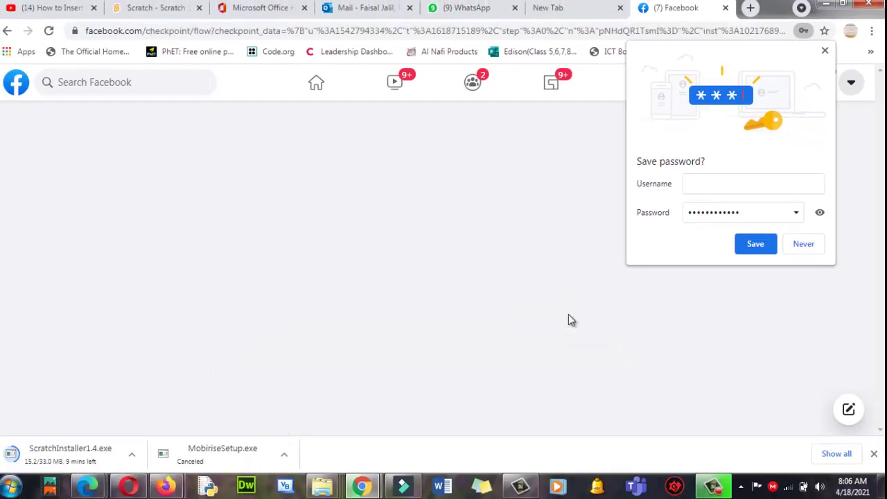
{"action": "left_click", "coordinate": [803, 244]}
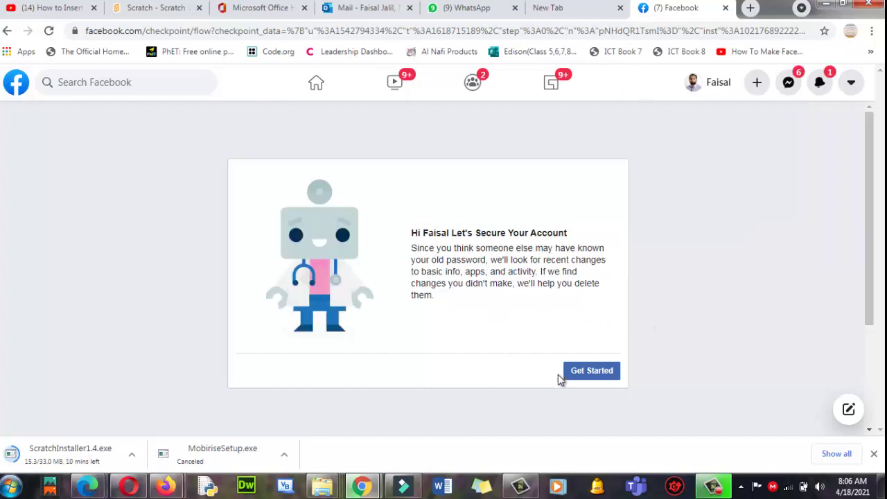
{"action": "left_click", "coordinate": [584, 378]}
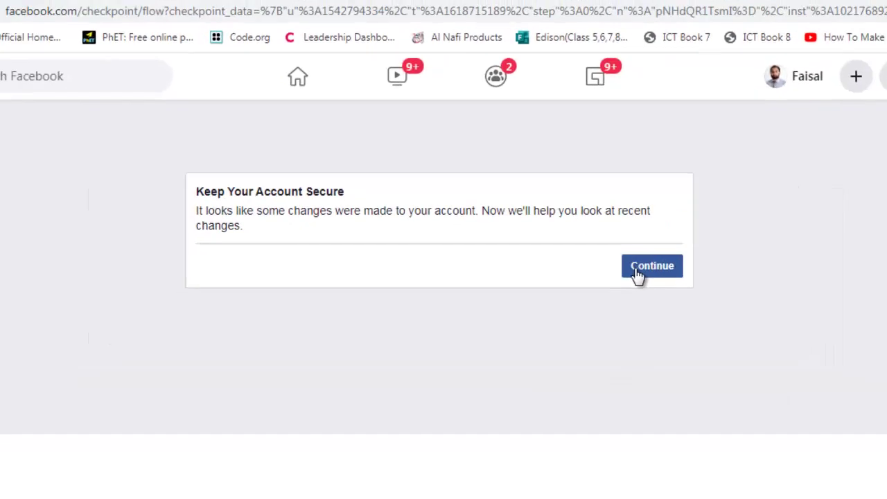
Enter and confirm a new password, which is rejected as previously used
{"action": "left_click", "coordinate": [794, 357]}
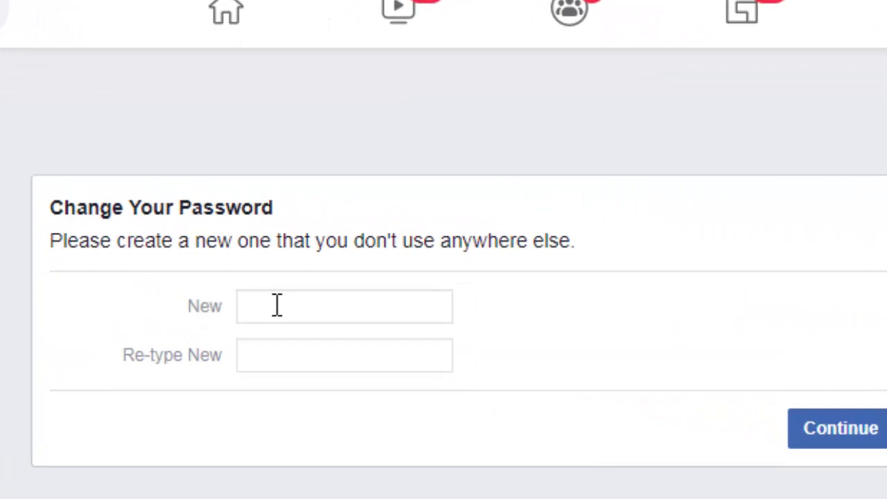
{"action": "left_click", "coordinate": [277, 305]}
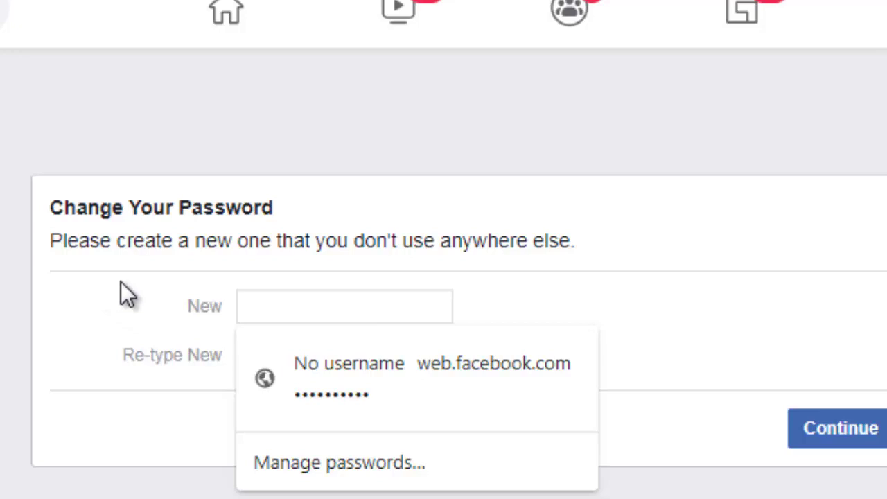
{"action": "type", "text": "•••"}
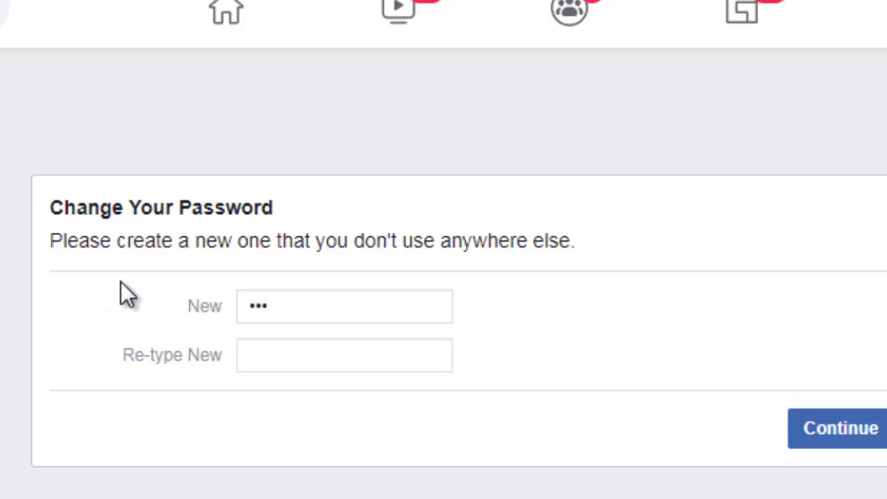
{"action": "type", "text": "••••••"}
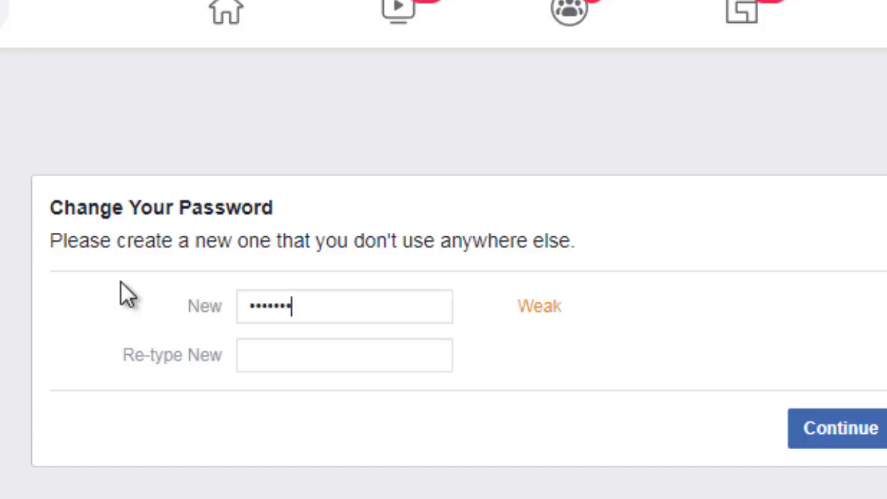
{"action": "type", "text": "•••"}
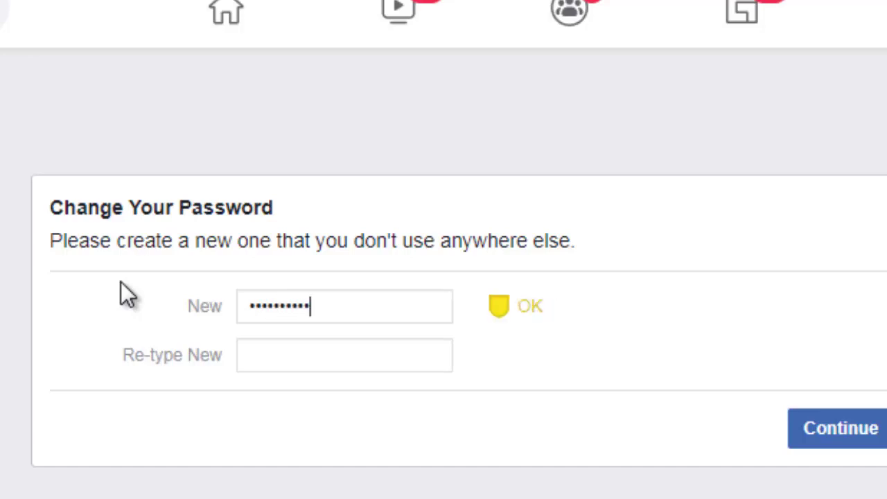
{"action": "key", "text": "Tab"}
{"action": "type", "text": "•••••••••••••"}
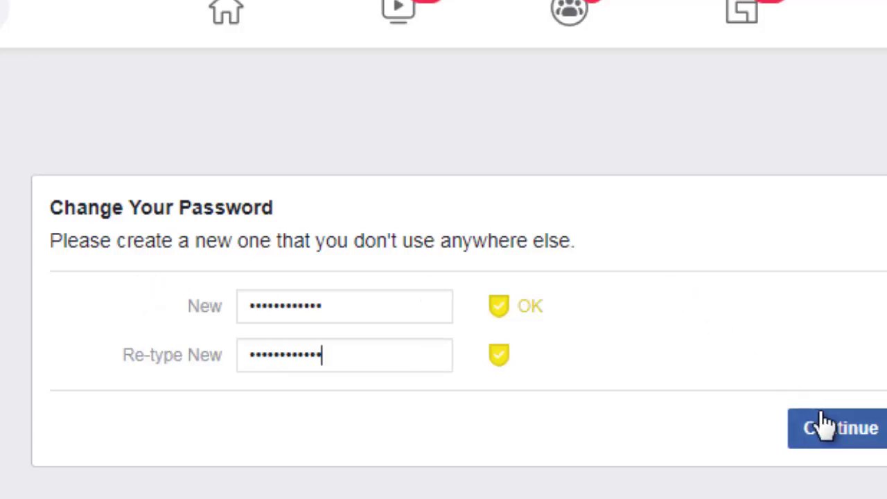
{"action": "left_click", "coordinate": [824, 432]}
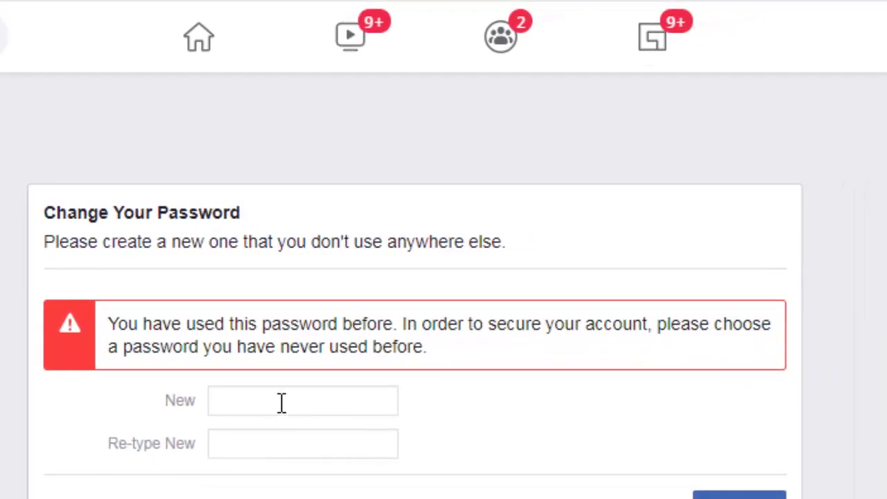
Enter and confirm a different, never-used password and submit it
{"action": "left_click", "coordinate": [281, 403]}
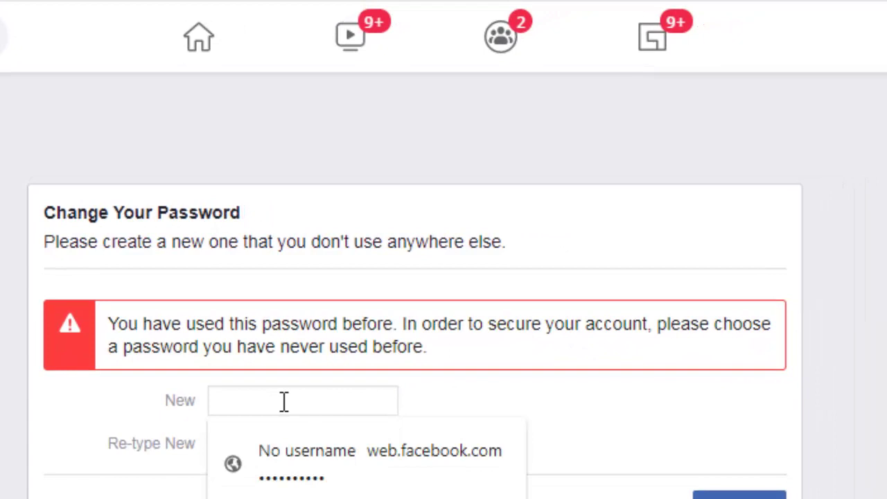
{"action": "type", "text": "••"}
{"action": "type", "text": "•"}
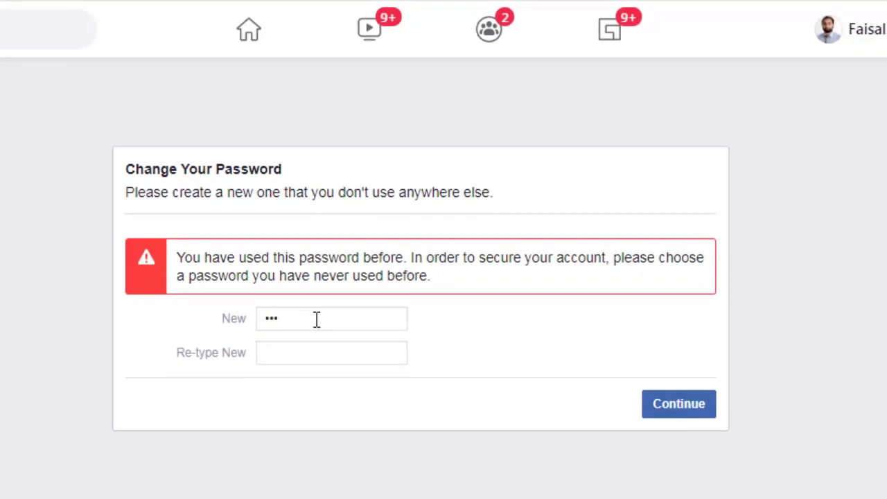
{"action": "type", "text": "••••••"}
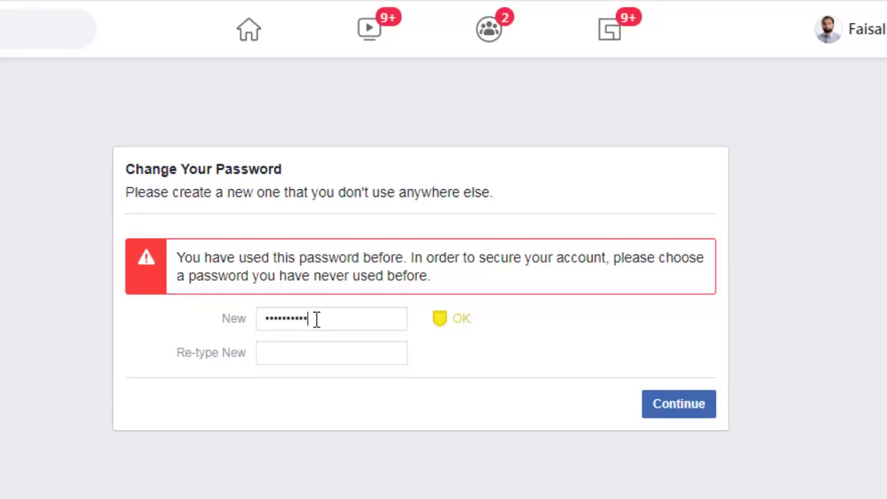
{"action": "type", "text": "•••"}
{"action": "key", "text": "Tab"}
{"action": "type", "text": "•••••••••••••"}
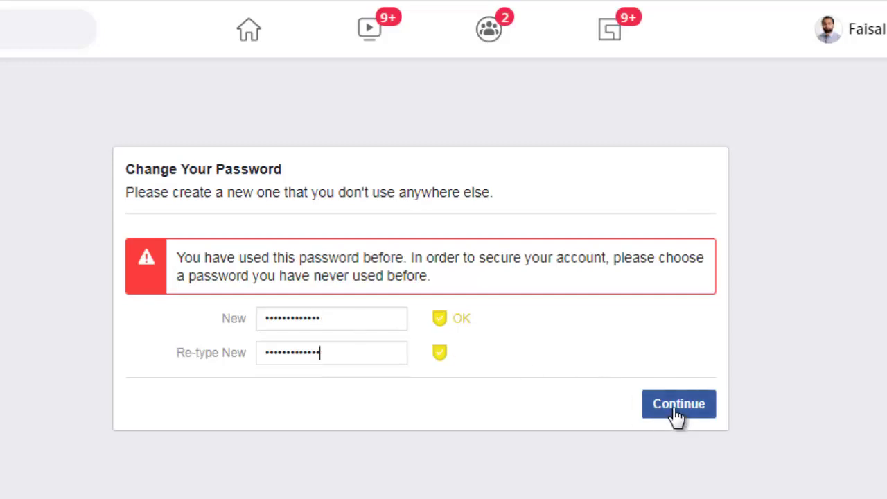
{"action": "left_click", "coordinate": [671, 409]}
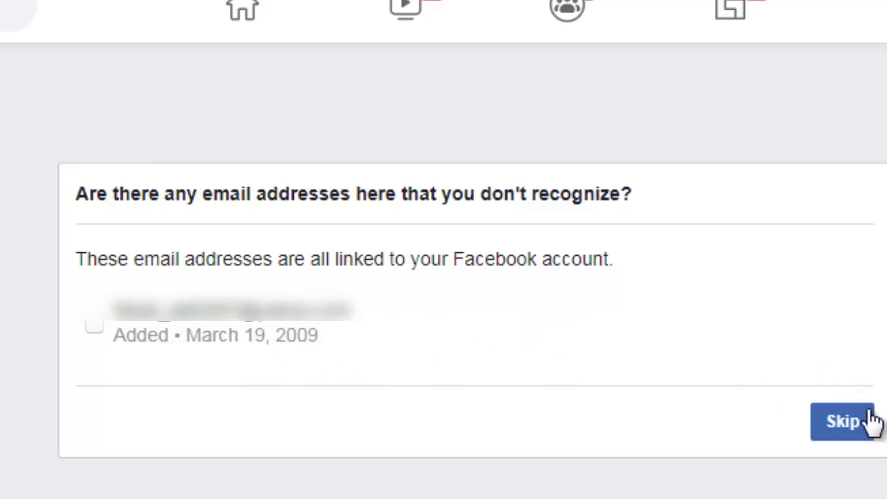
Skip the email addresses, Pages, People, Recent Posts and Recent Comments screens to finish
{"action": "left_click", "coordinate": [845, 424]}
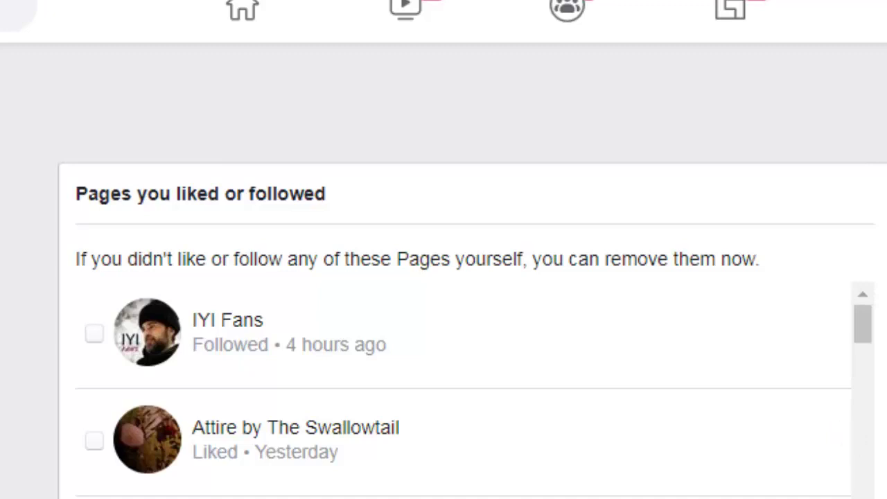
{"action": "left_click", "coordinate": [620, 408]}
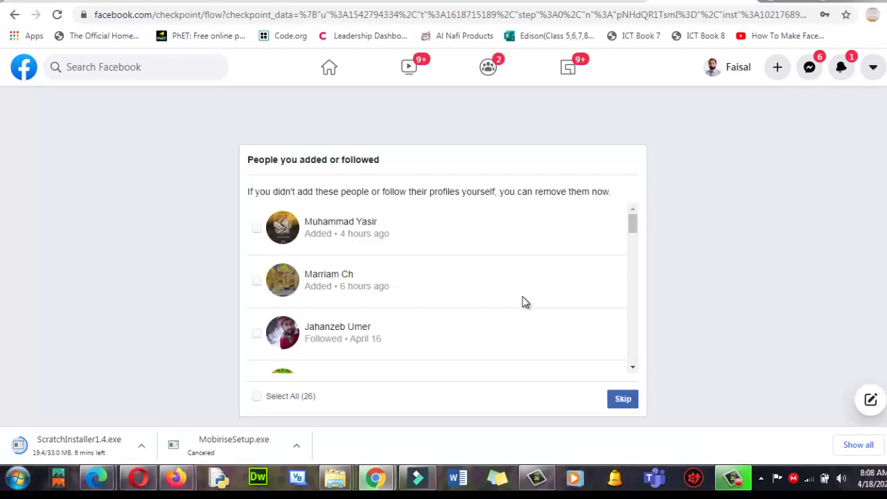
{"action": "left_click", "coordinate": [617, 403]}
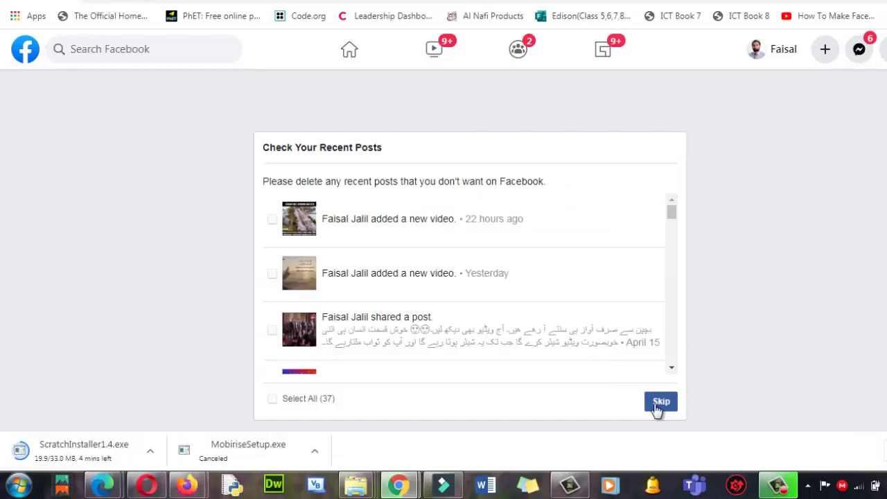
{"action": "left_click", "coordinate": [657, 410]}
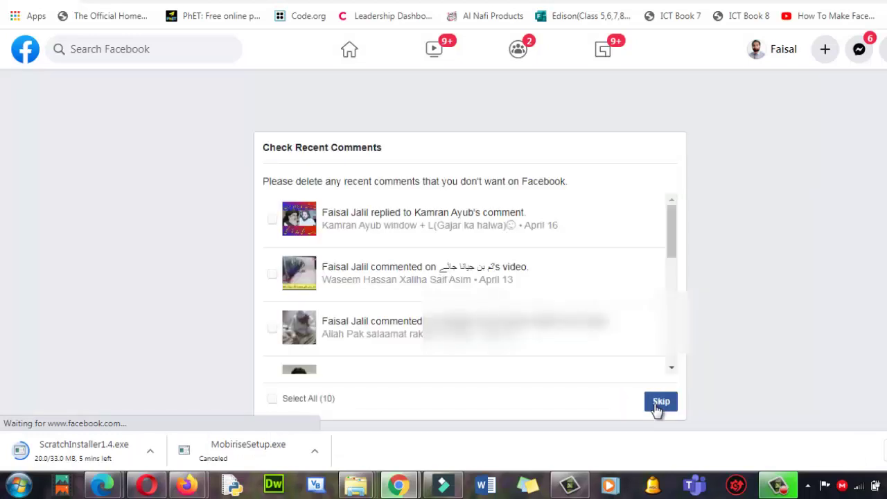
{"action": "left_click", "coordinate": [657, 409]}
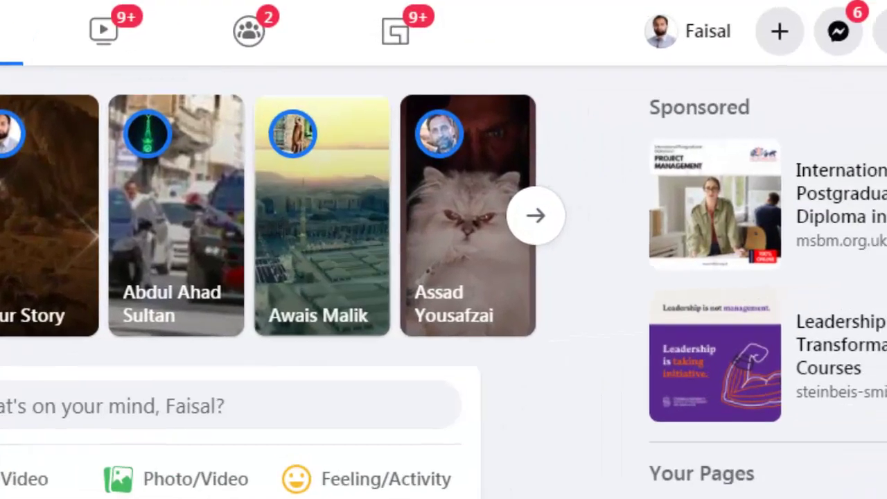
Open the account menu's Settings & Privacy options
{"action": "left_click", "coordinate": [880, 104]}
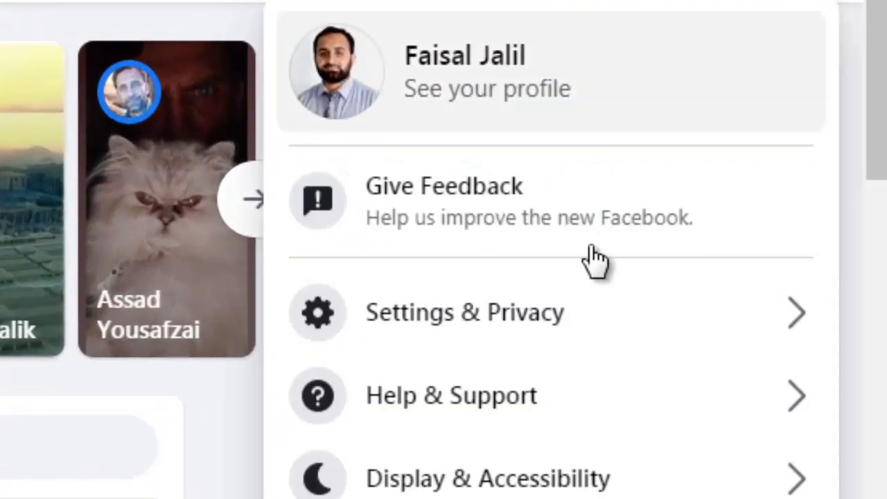
{"action": "left_click", "coordinate": [461, 330]}
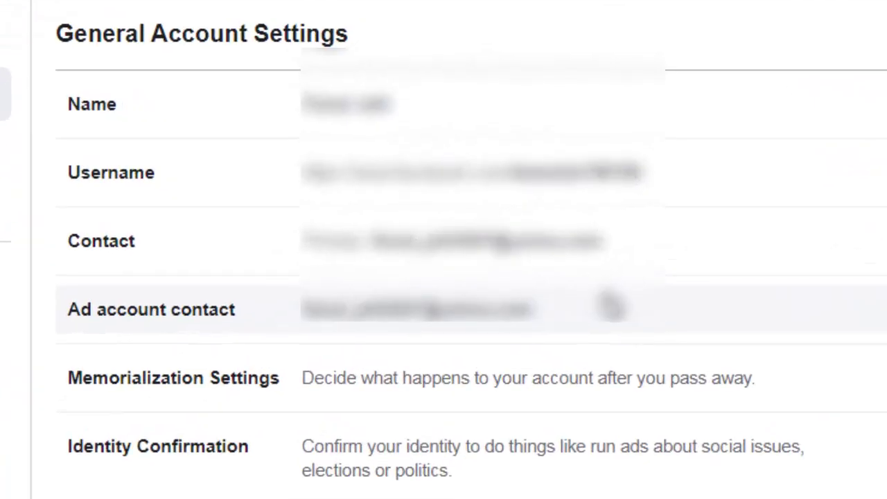
Go into Settings and select Security and Login from the sidebar
{"action": "scroll", "coordinate": [610, 305], "scroll_direction": "down", "scroll_amount": 5}
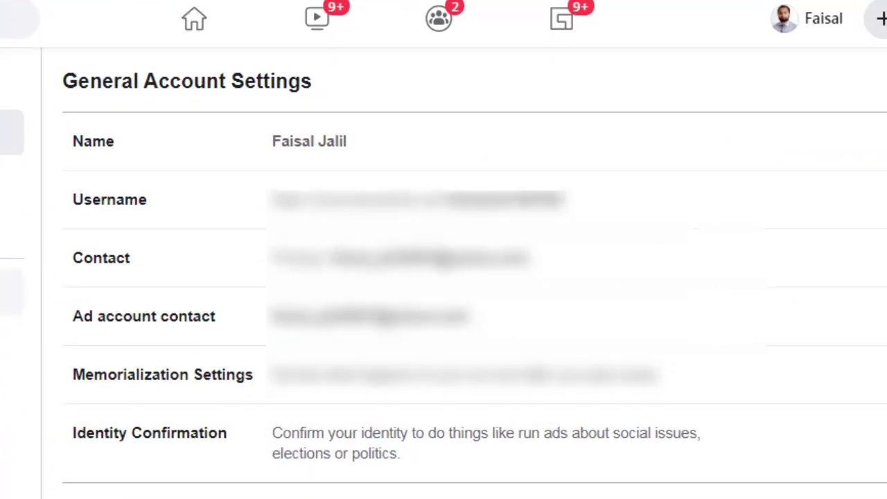
{"action": "scroll", "coordinate": [443, 278], "scroll_direction": "down", "scroll_amount": 3}
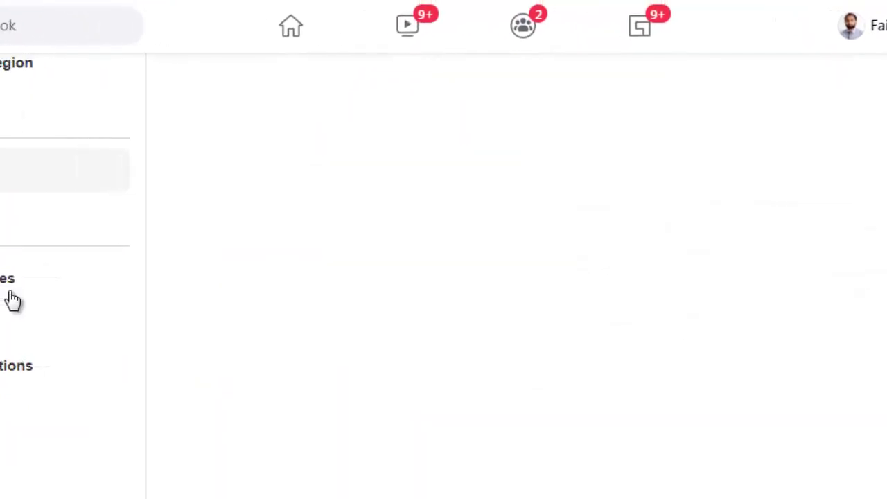
{"action": "left_click", "coordinate": [50, 222]}
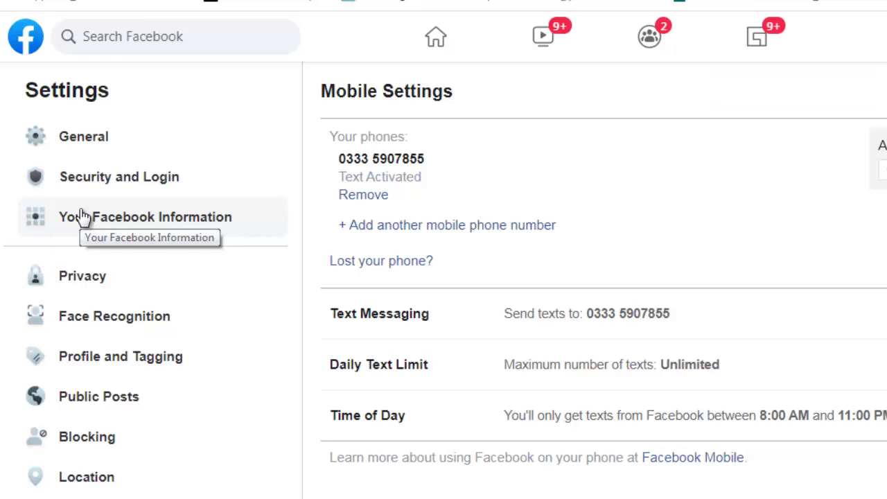
{"action": "left_click", "coordinate": [135, 182]}
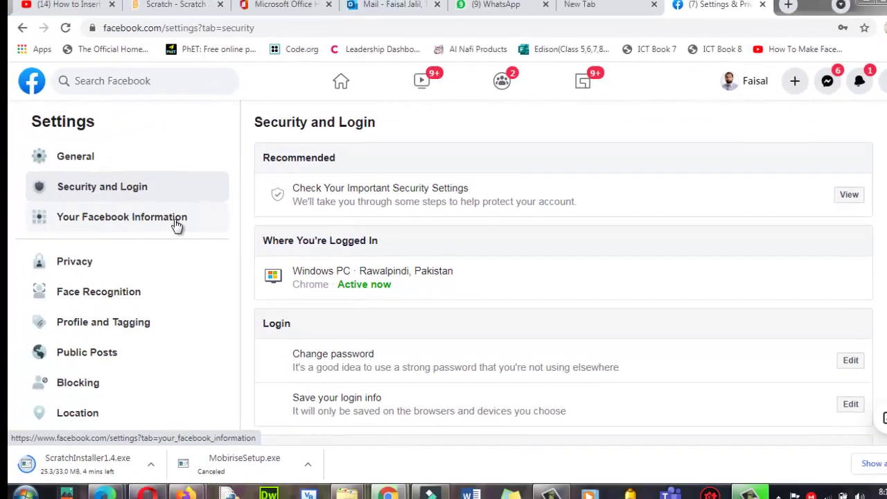
Reopen Settings & Privacy from the account menu and go to the main Settings page
{"action": "left_click", "coordinate": [882, 81]}
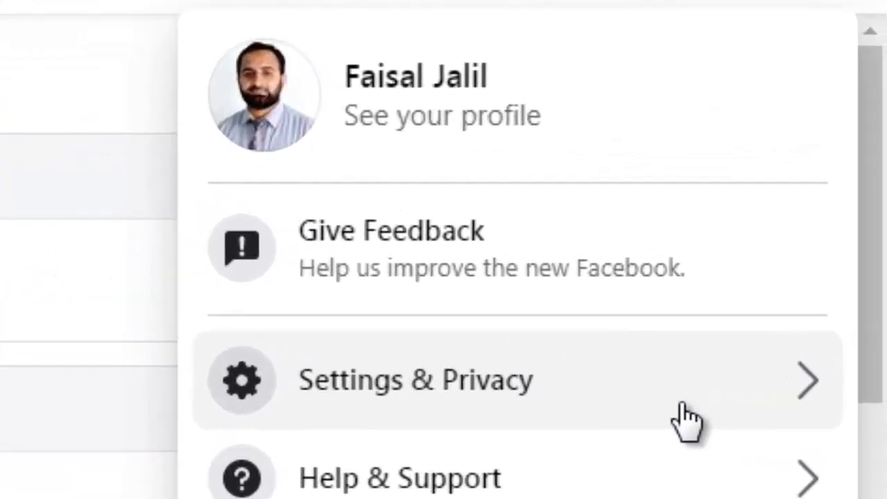
{"action": "left_click", "coordinate": [391, 406]}
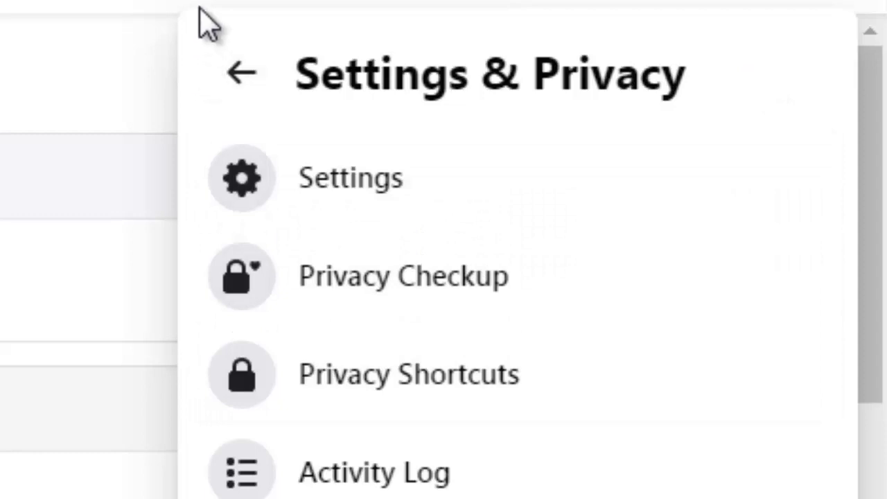
{"action": "left_click", "coordinate": [202, 11]}
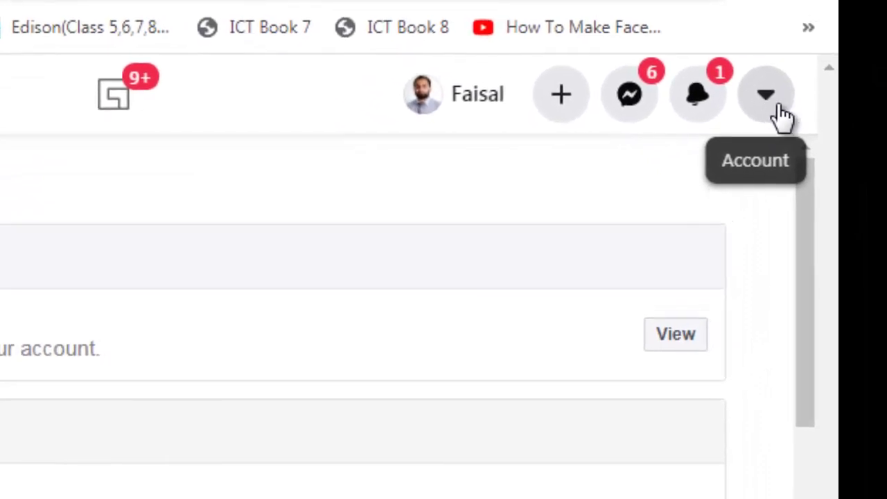
{"action": "left_click", "coordinate": [767, 104]}
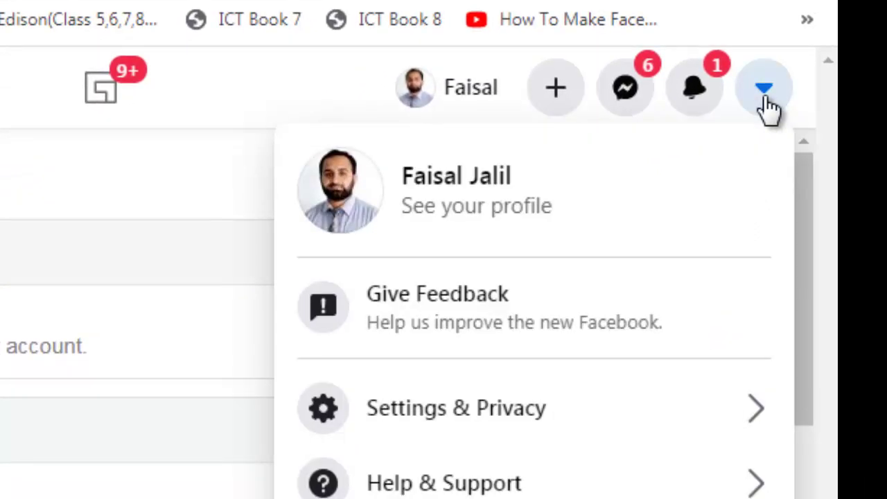
{"action": "left_click", "coordinate": [496, 414]}
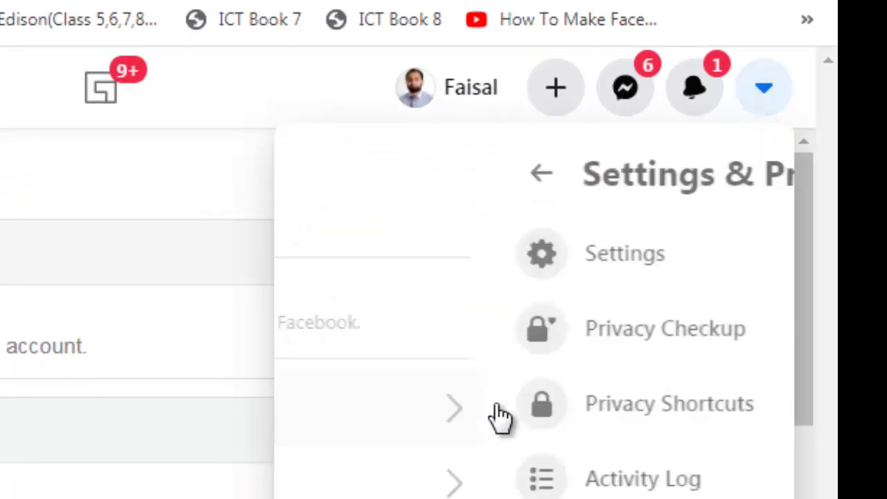
{"action": "left_click", "coordinate": [412, 271]}
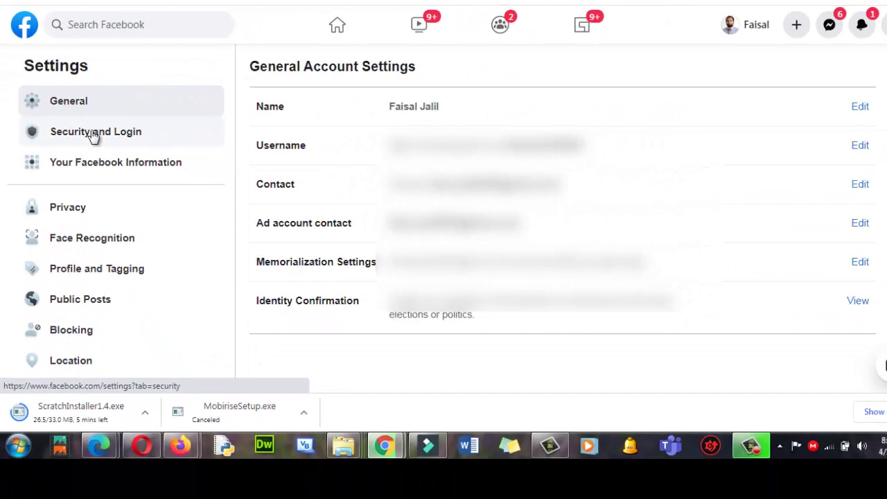
Open Security and Login settings and scroll down to the two-factor authentication section
{"action": "left_click", "coordinate": [94, 134]}
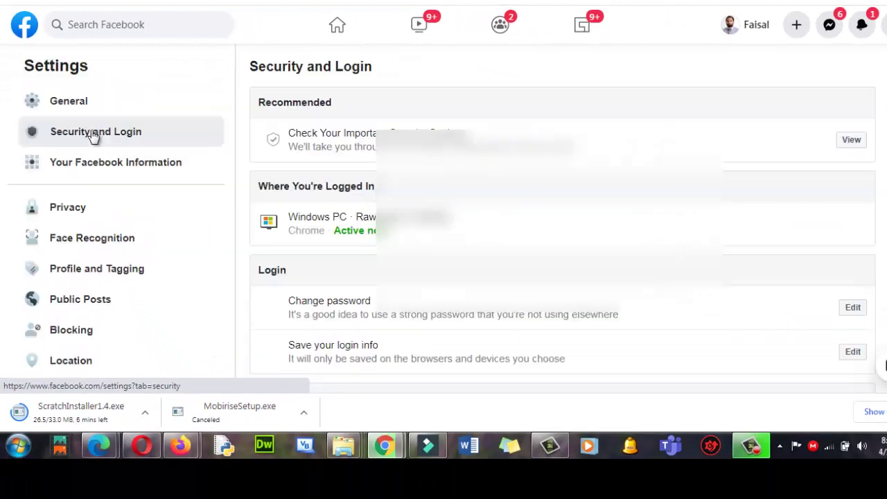
{"action": "scroll", "coordinate": [465, 244], "scroll_direction": "down", "scroll_amount": 1}
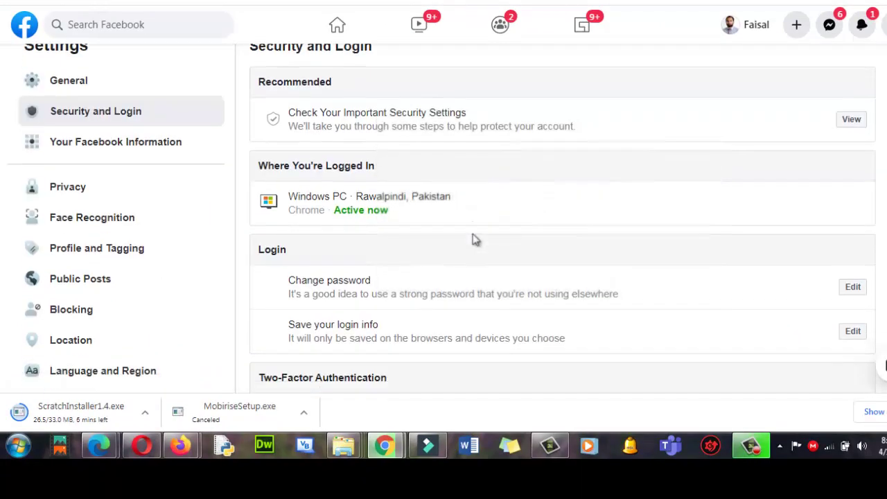
{"action": "scroll", "coordinate": [473, 237], "scroll_direction": "down", "scroll_amount": 3}
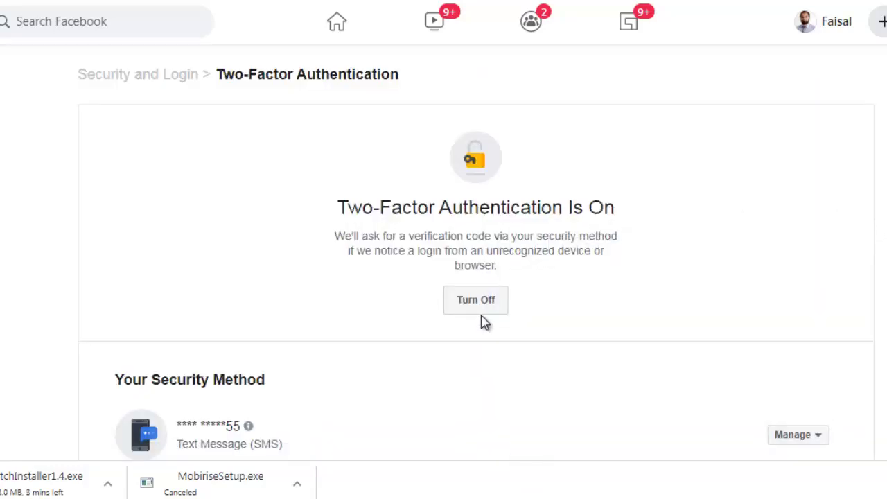
Turn off the account's existing two-factor authentication, confirming with Turn Off
{"action": "scroll", "coordinate": [483, 321], "scroll_direction": "down", "scroll_amount": 2}
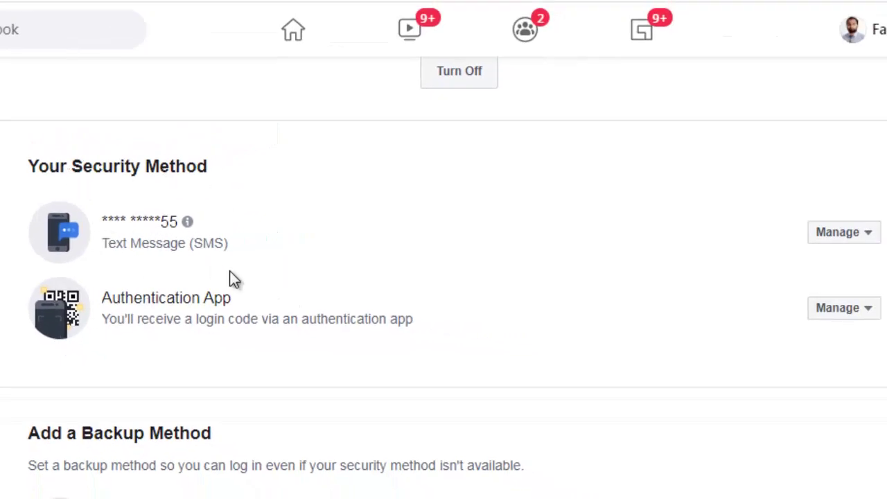
{"action": "scroll", "coordinate": [224, 389], "scroll_direction": "down", "scroll_amount": 3}
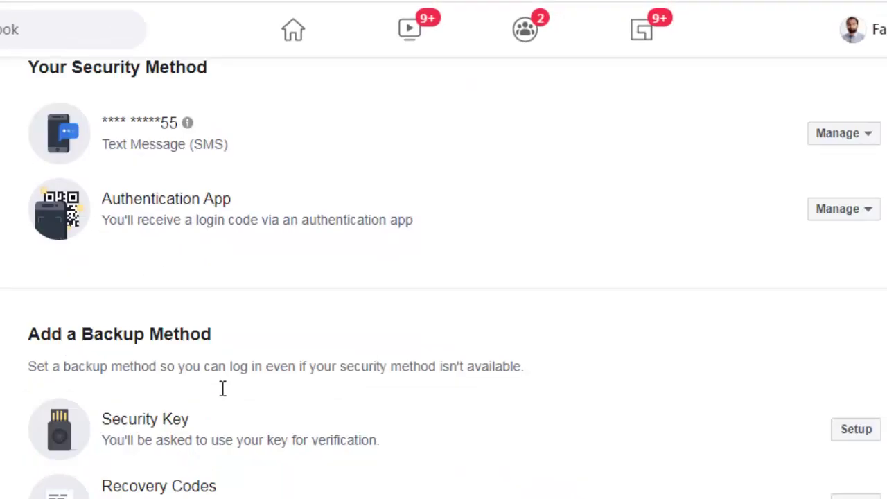
{"action": "scroll", "coordinate": [221, 394], "scroll_direction": "up", "scroll_amount": 5}
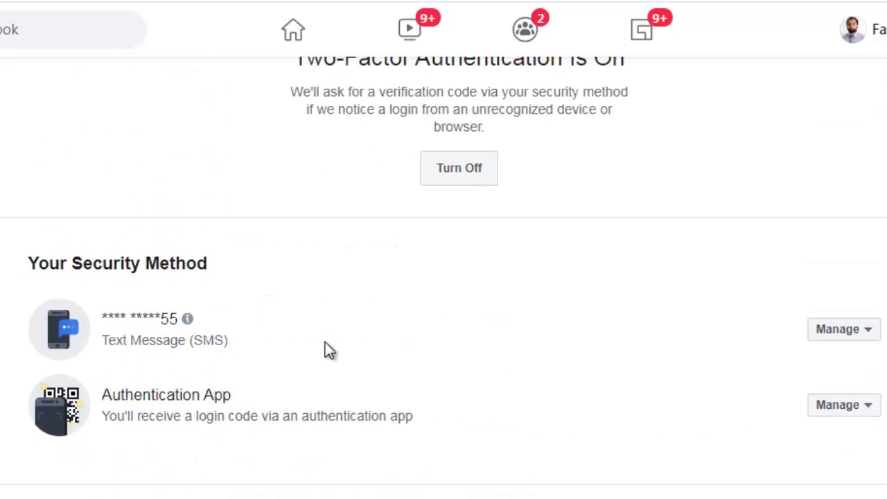
{"action": "scroll", "coordinate": [626, 380], "scroll_direction": "up", "scroll_amount": 3}
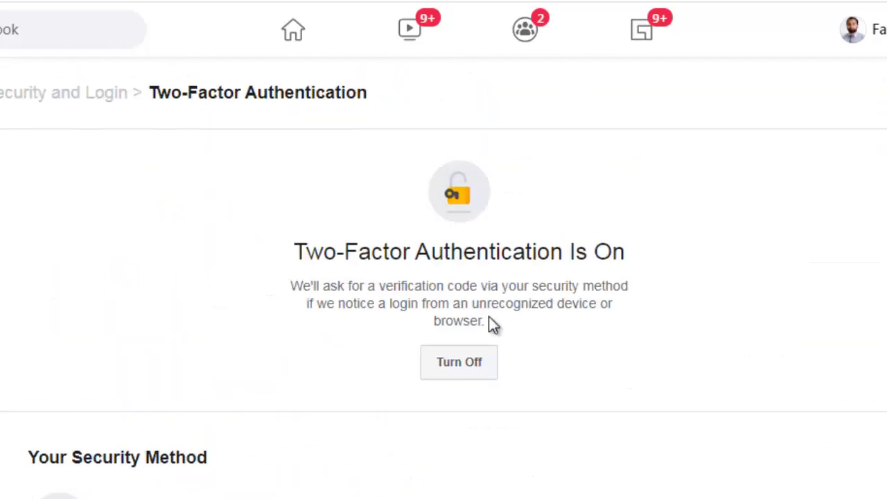
{"action": "left_click", "coordinate": [453, 367]}
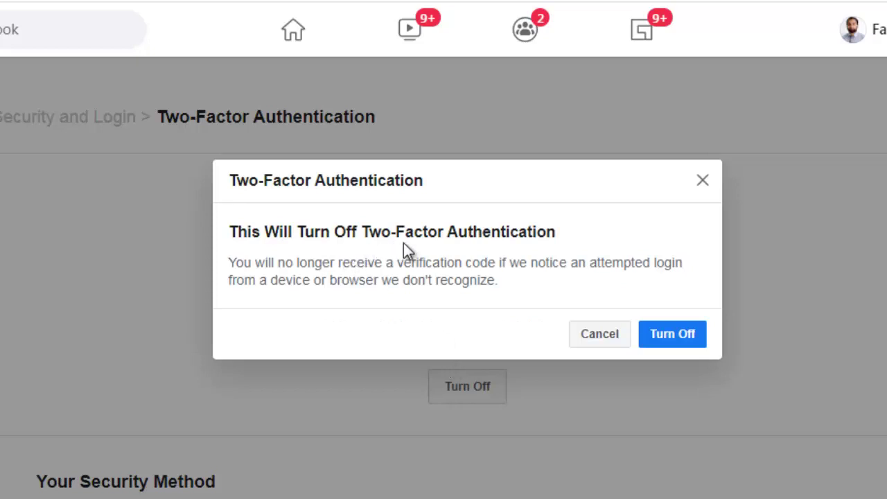
{"action": "left_click", "coordinate": [672, 336]}
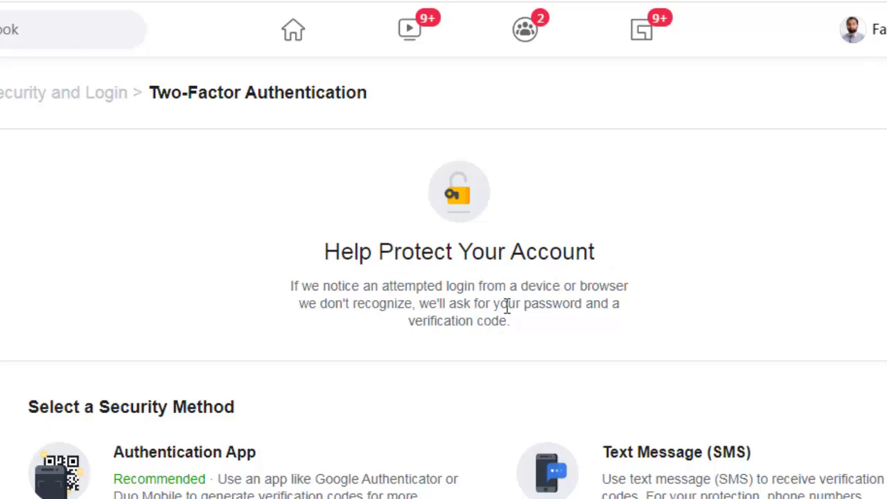
Scroll the Help Protect Your Account page to the Select a Security Method options
{"action": "scroll", "coordinate": [421, 313], "scroll_direction": "down", "scroll_amount": 1}
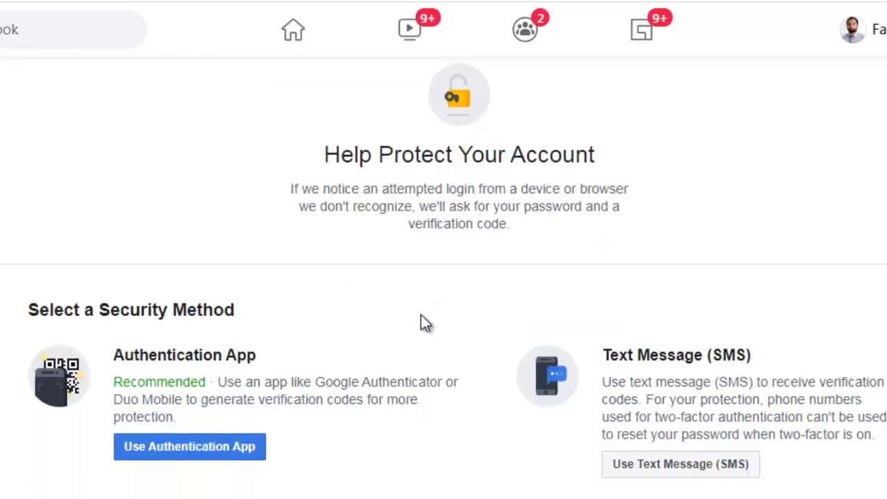
{"action": "scroll", "coordinate": [424, 322], "scroll_direction": "down", "scroll_amount": 1}
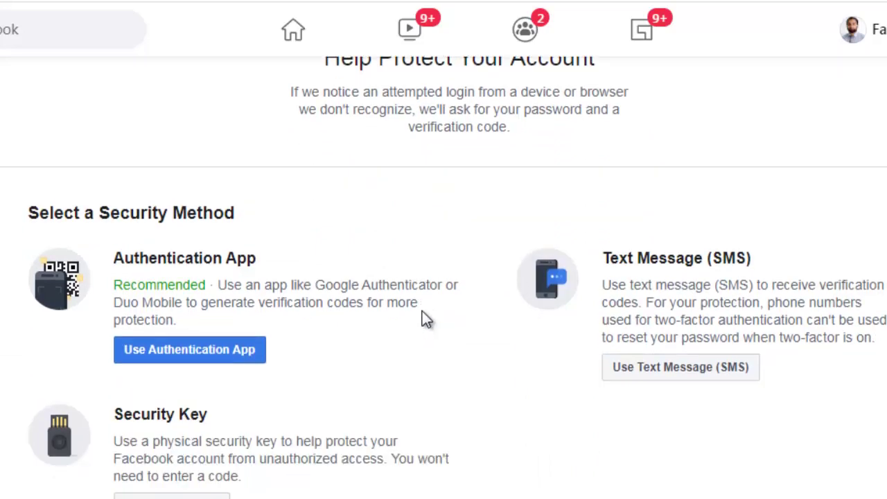
{"action": "scroll", "coordinate": [423, 310], "scroll_direction": "up", "scroll_amount": 2}
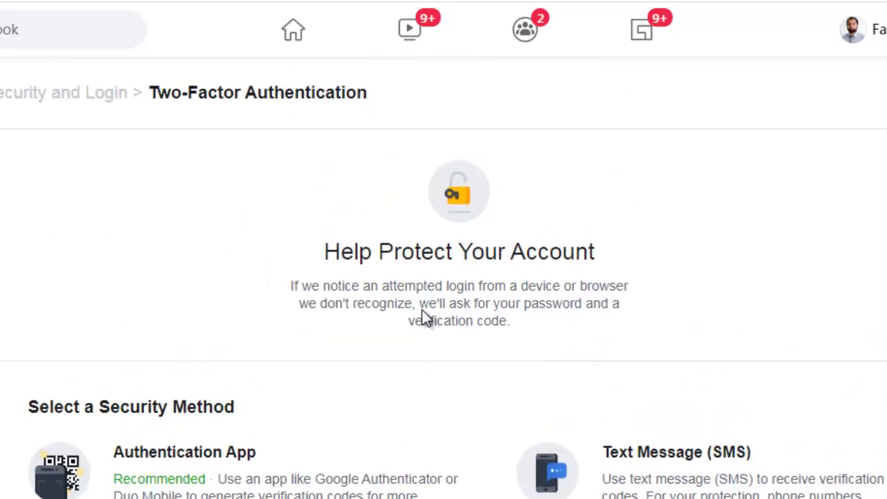
{"action": "scroll", "coordinate": [504, 319], "scroll_direction": "down", "scroll_amount": 2}
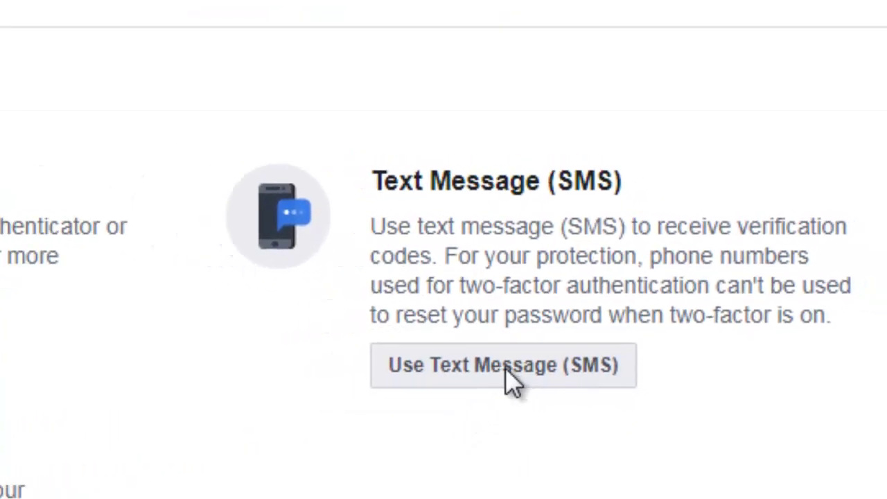
Choose Text Message (SMS), add a new Pakistan (+92) phone number, and request its code
{"action": "left_click", "coordinate": [453, 398]}
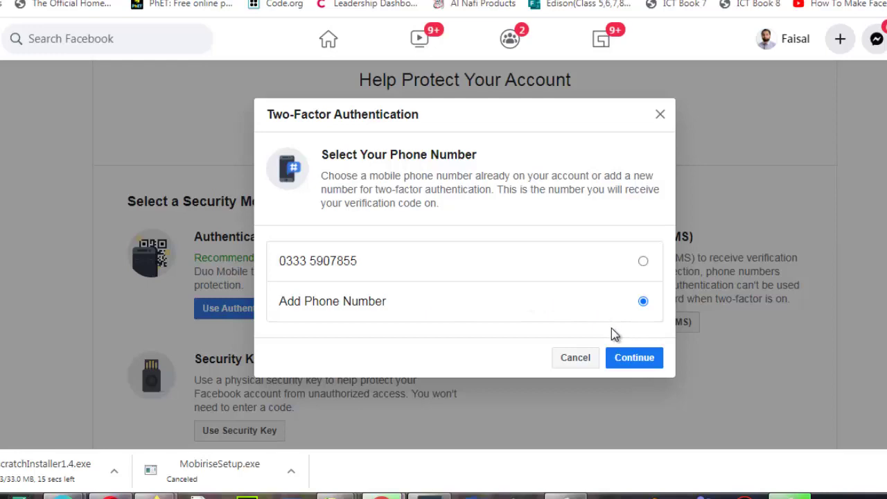
{"action": "left_click", "coordinate": [633, 359]}
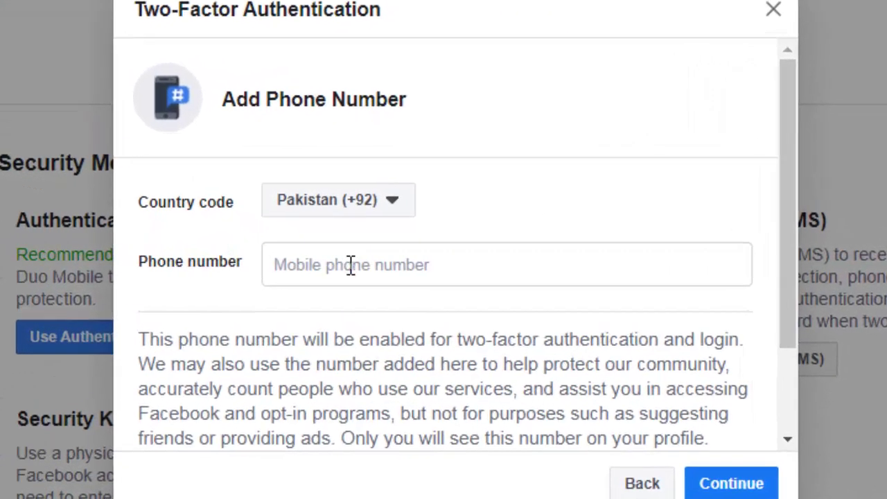
{"action": "left_click", "coordinate": [361, 265]}
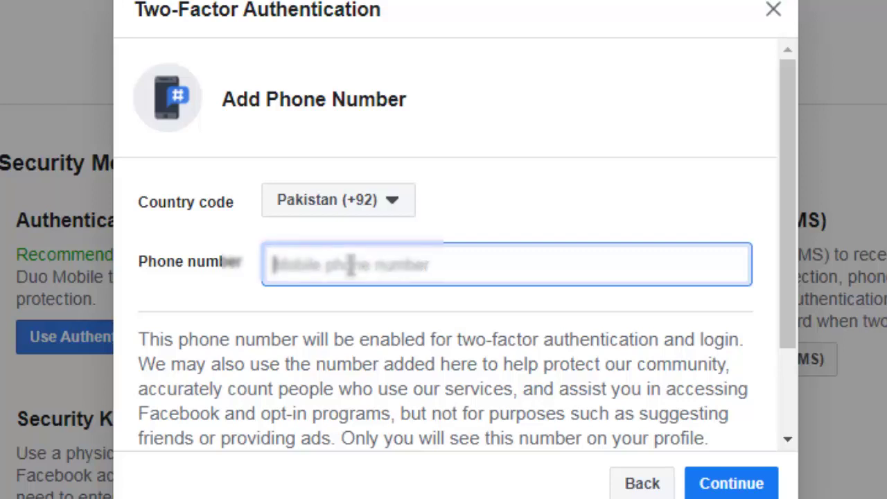
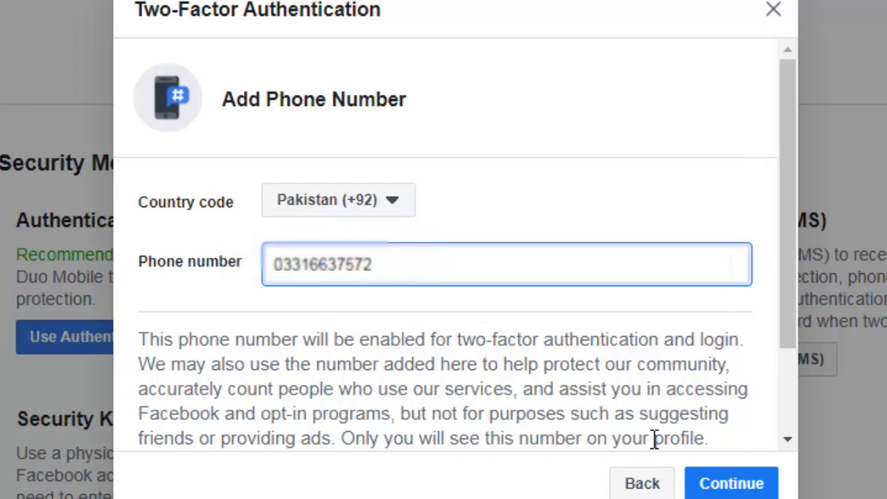
{"action": "left_click", "coordinate": [707, 483]}
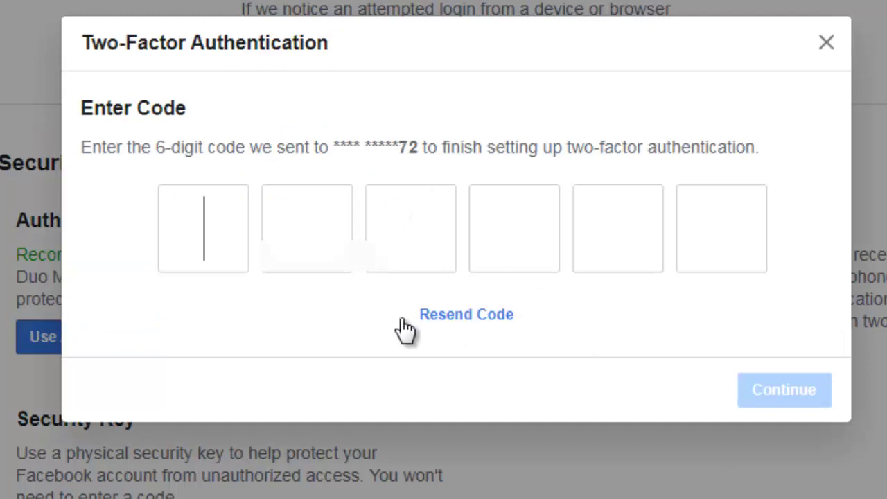
Resend and enter the texted verification code, then allow the number for connections and ads
{"action": "left_click", "coordinate": [405, 318]}
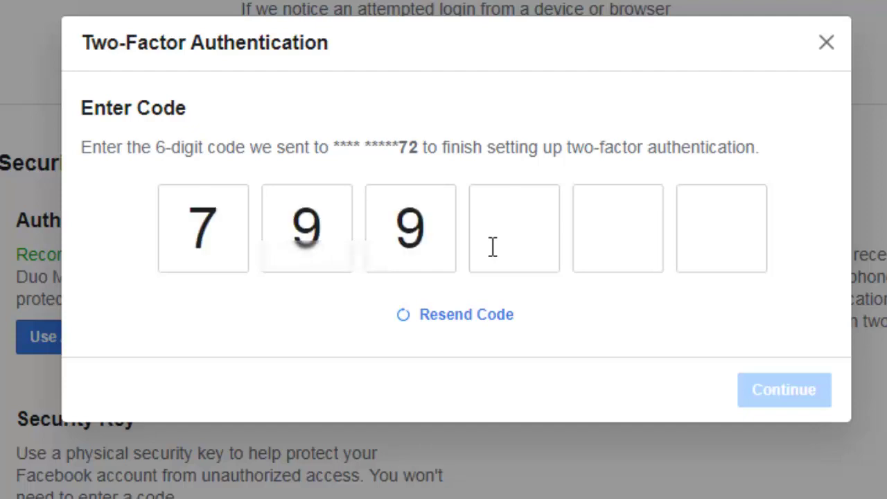
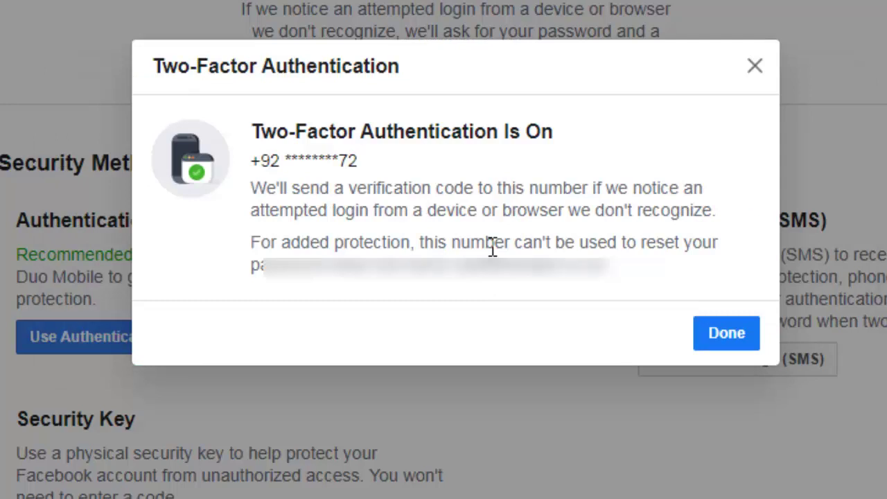
{"action": "left_click", "coordinate": [728, 335]}
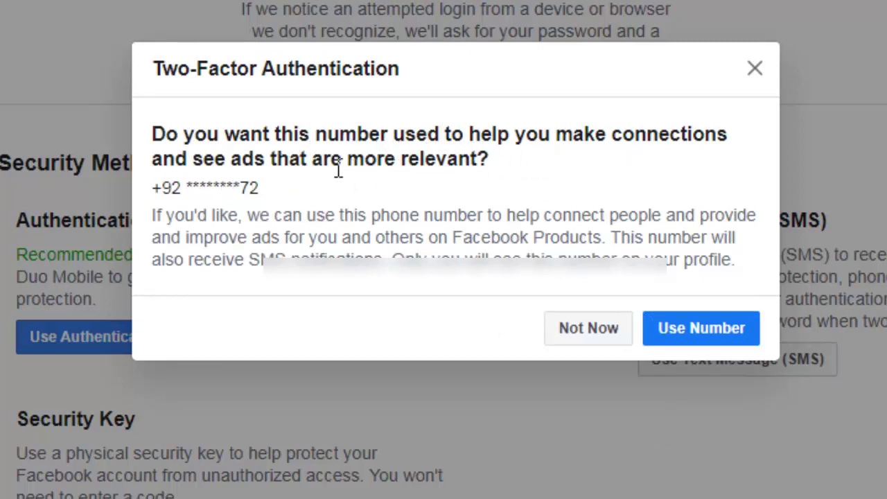
{"action": "left_click", "coordinate": [703, 336]}
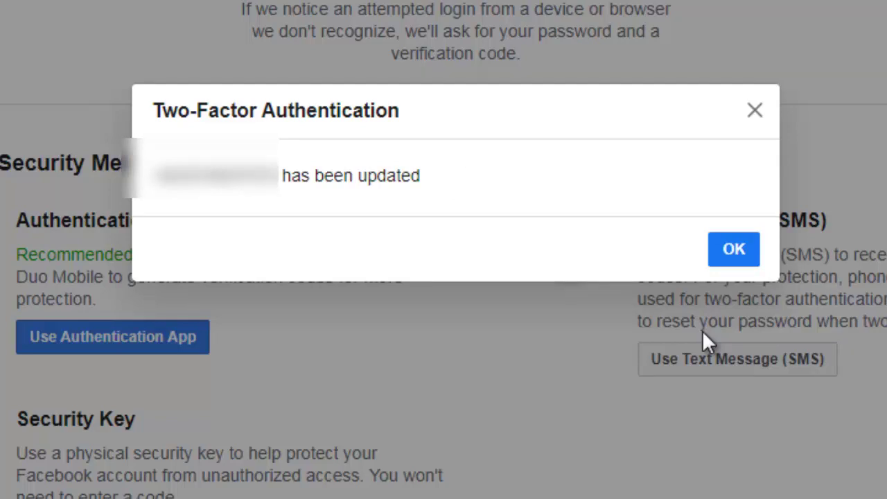
Switch two-factor texts to the account's existing number and enter the code sent to it
{"action": "left_click", "coordinate": [743, 254]}
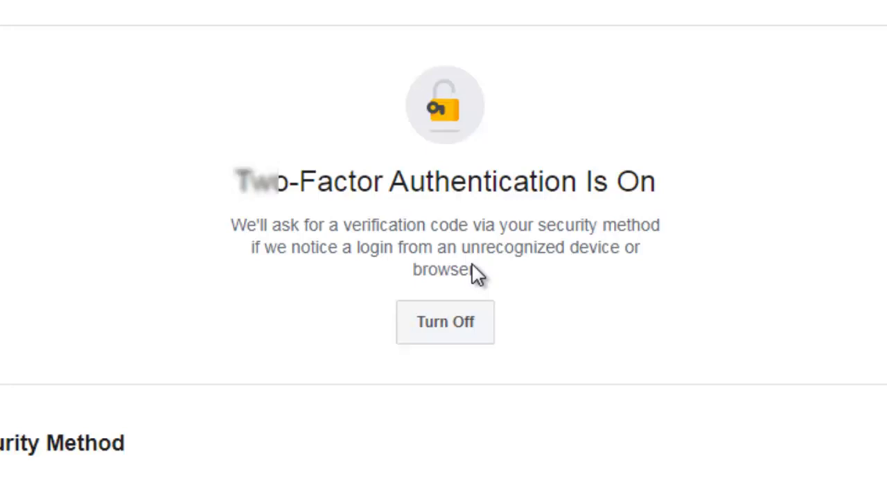
{"action": "scroll", "coordinate": [473, 261], "scroll_direction": "down", "scroll_amount": 3}
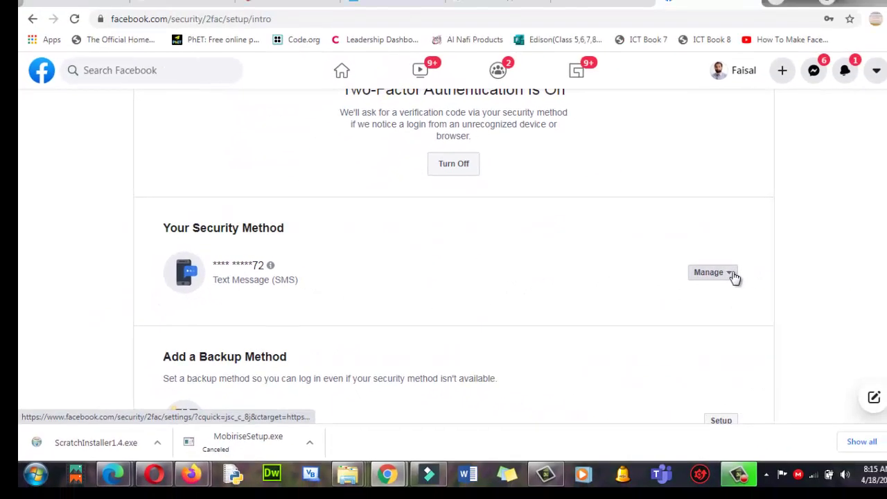
{"action": "left_click", "coordinate": [732, 276]}
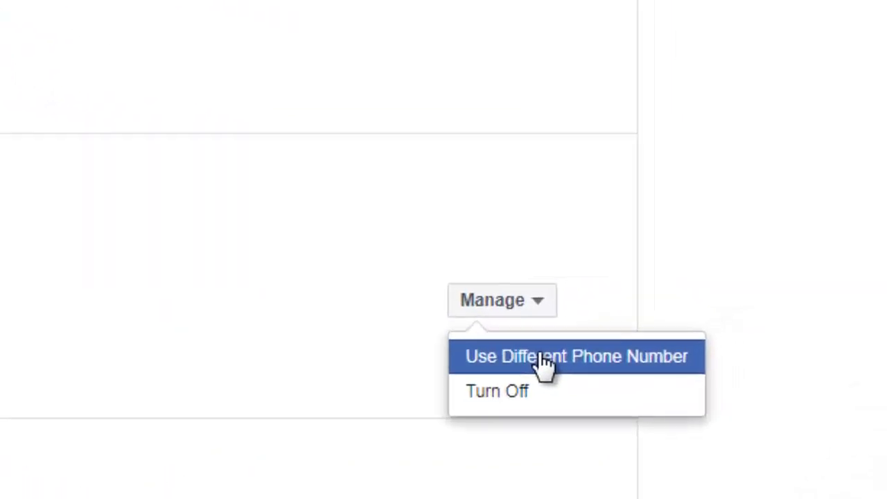
{"action": "left_click", "coordinate": [652, 328]}
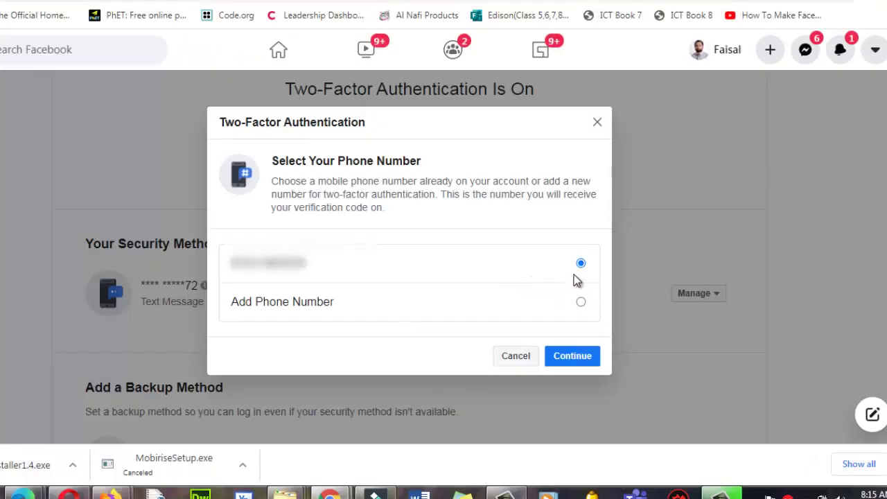
{"action": "left_click", "coordinate": [572, 356]}
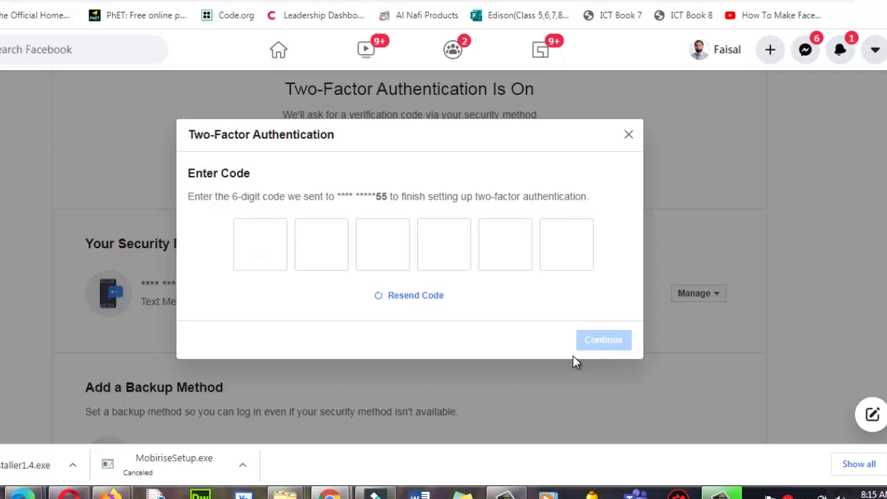
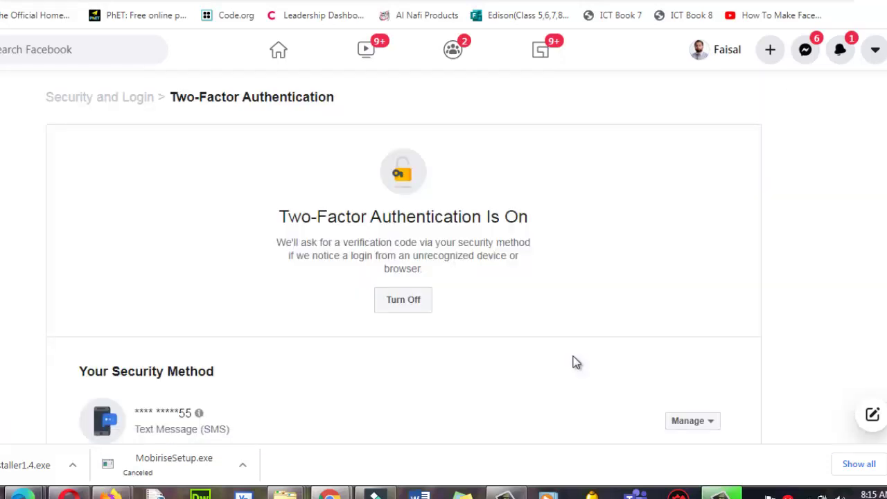
{"action": "scroll", "coordinate": [575, 362], "scroll_direction": "down", "scroll_amount": 1}
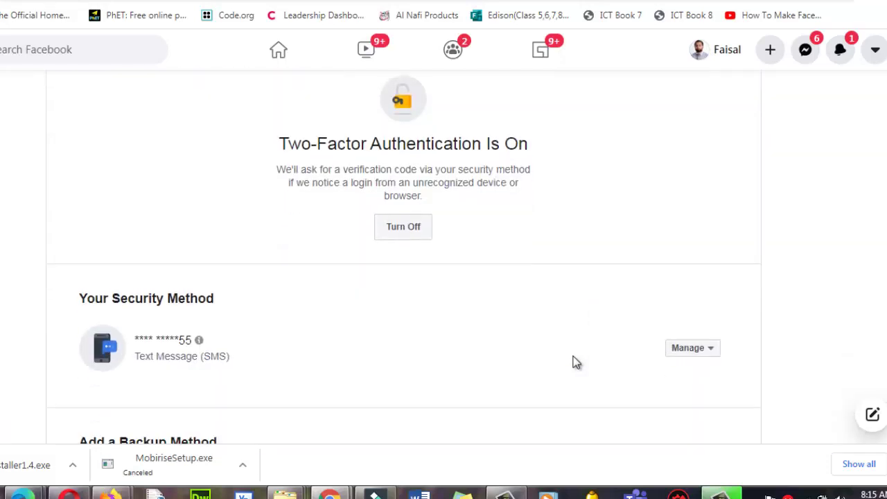
{"action": "scroll", "coordinate": [575, 362], "scroll_direction": "down", "scroll_amount": 2}
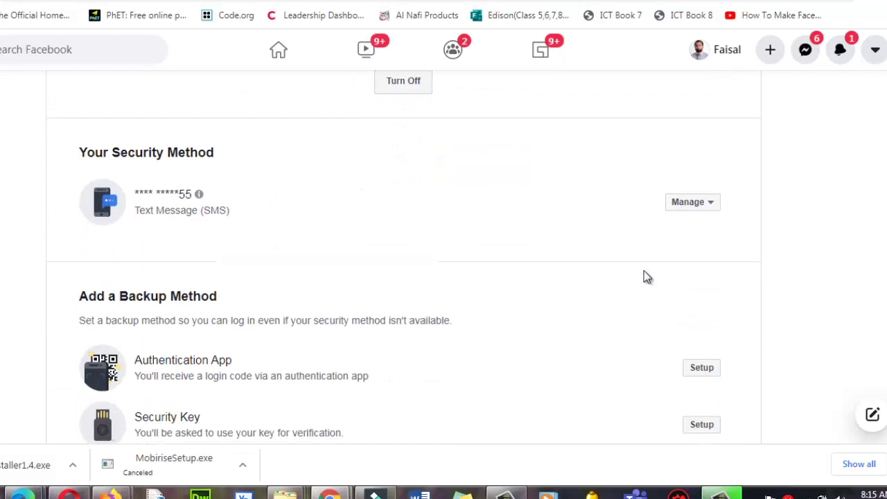
{"action": "left_click", "coordinate": [712, 207]}
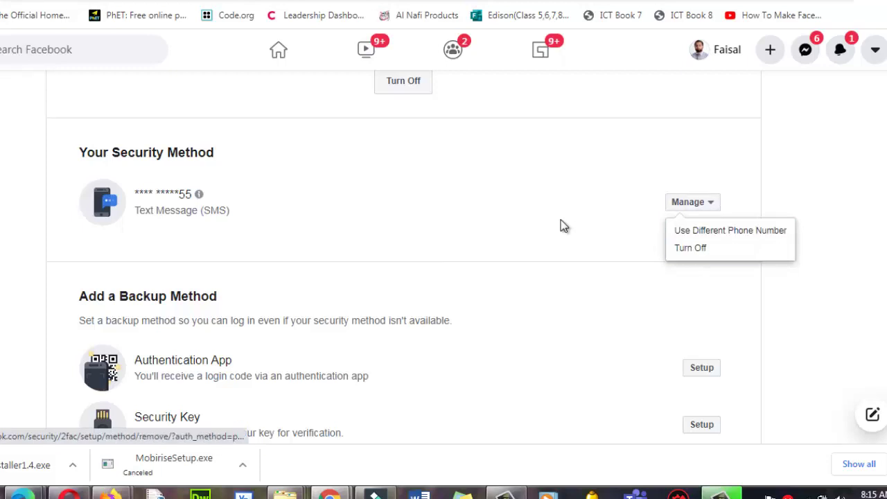
{"action": "scroll", "coordinate": [563, 226], "scroll_direction": "down", "scroll_amount": 2}
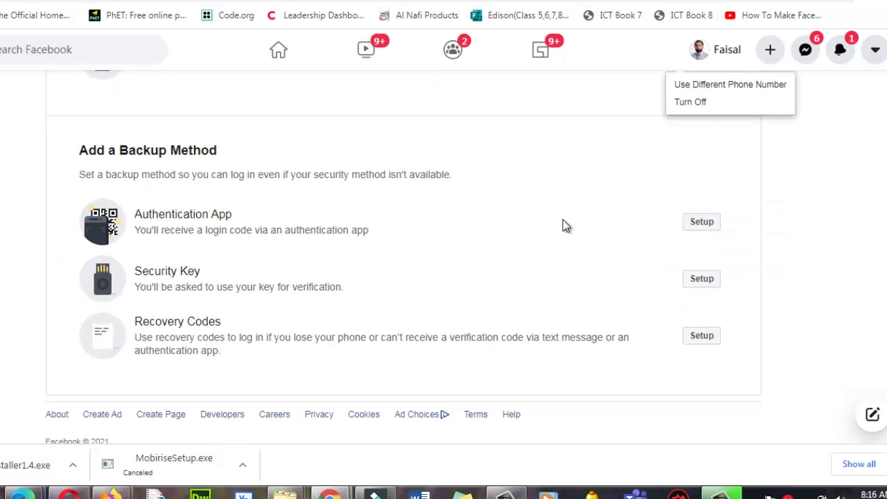
{"action": "scroll", "coordinate": [563, 226], "scroll_direction": "up", "scroll_amount": 5}
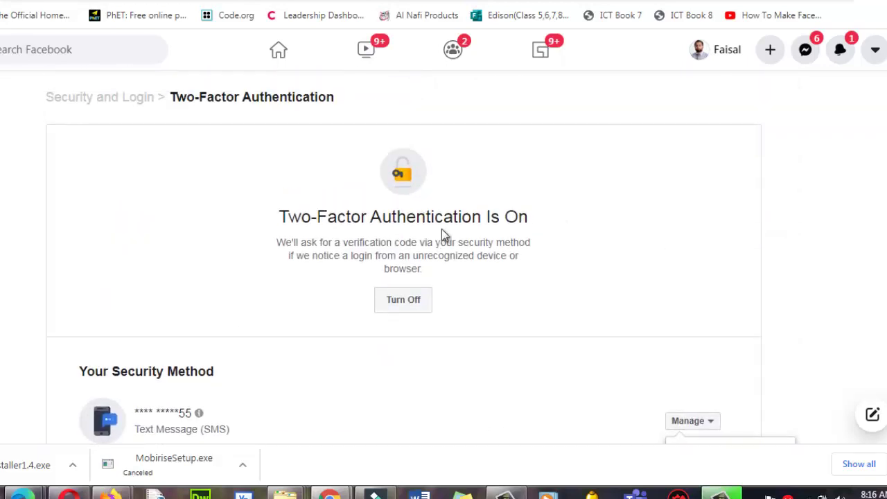